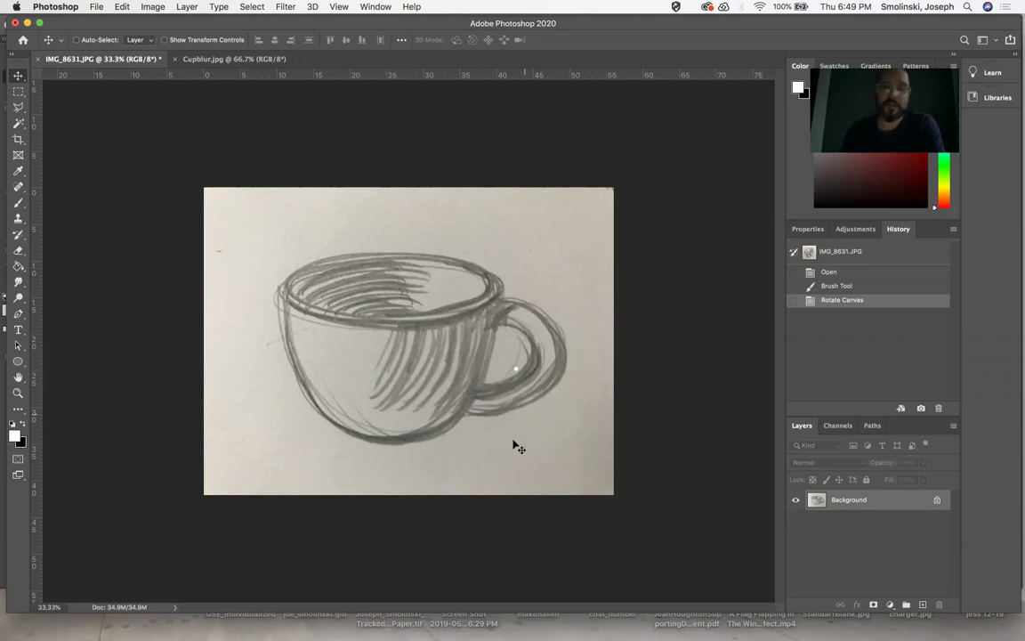
Step: Revert the image in History to its freshly opened state, removing the stray brush dot
{"action": "left_click", "coordinate": [813, 287]}
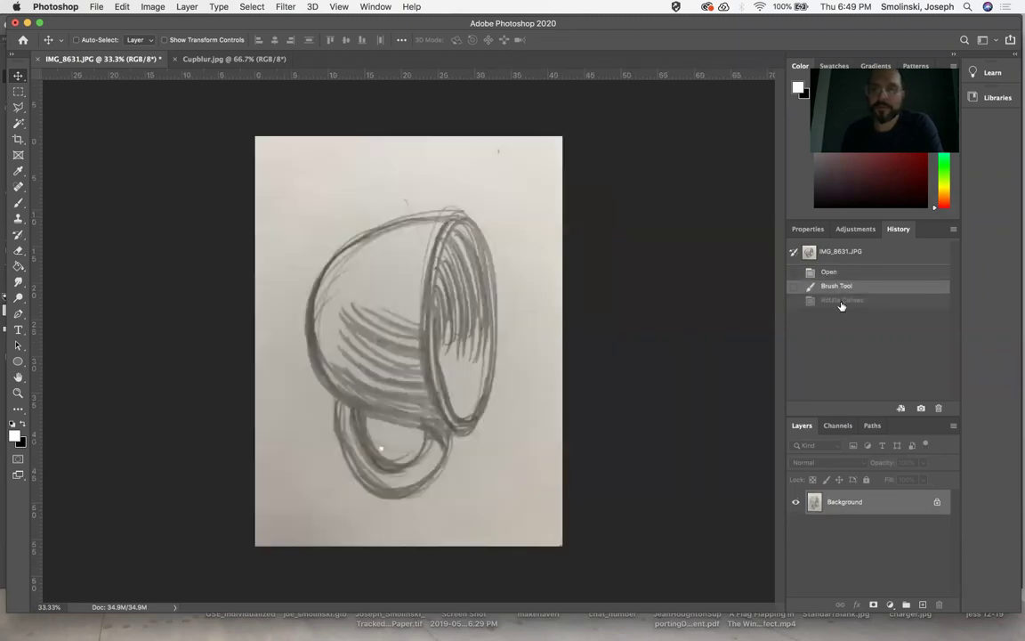
{"action": "left_click", "coordinate": [840, 301]}
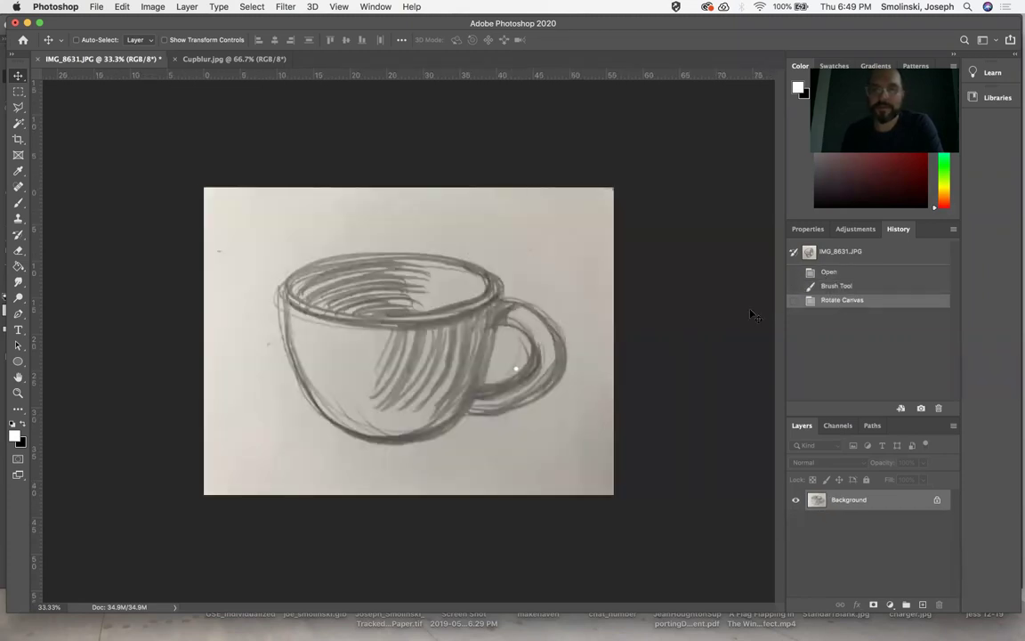
{"action": "left_click", "coordinate": [837, 272]}
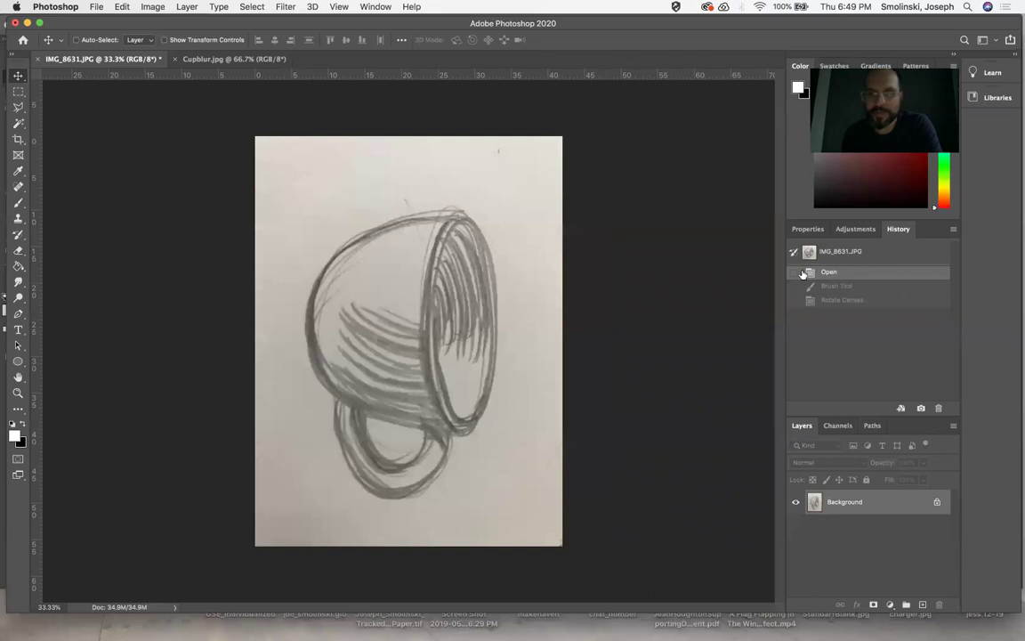
Step: Rotate the canvas 90° counter-clockwise into landscape
{"action": "left_click", "coordinate": [153, 7]}
{"action": "mouse_move", "coordinate": [182, 125]}
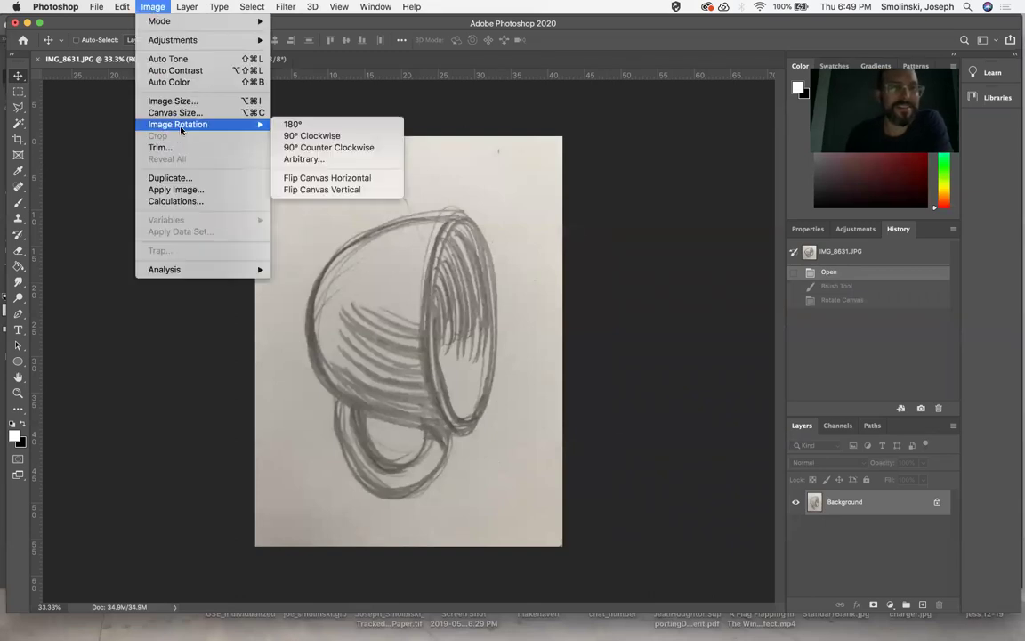
{"action": "left_click", "coordinate": [309, 148]}
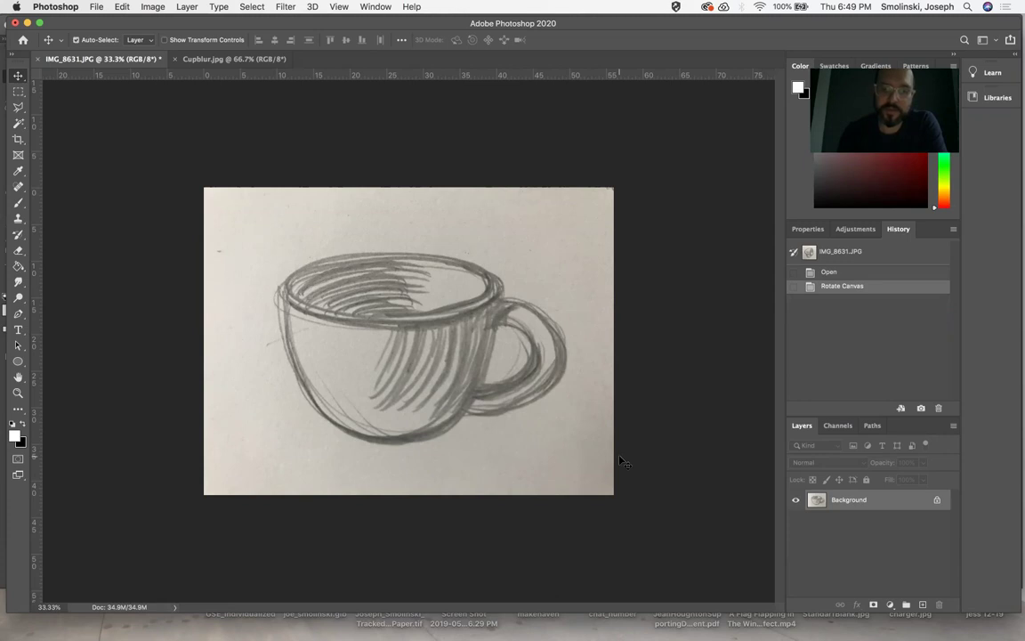
Step: Desaturate the cup sketch with Hue/Saturation at Saturation -100
{"action": "key", "text": "super+u"}
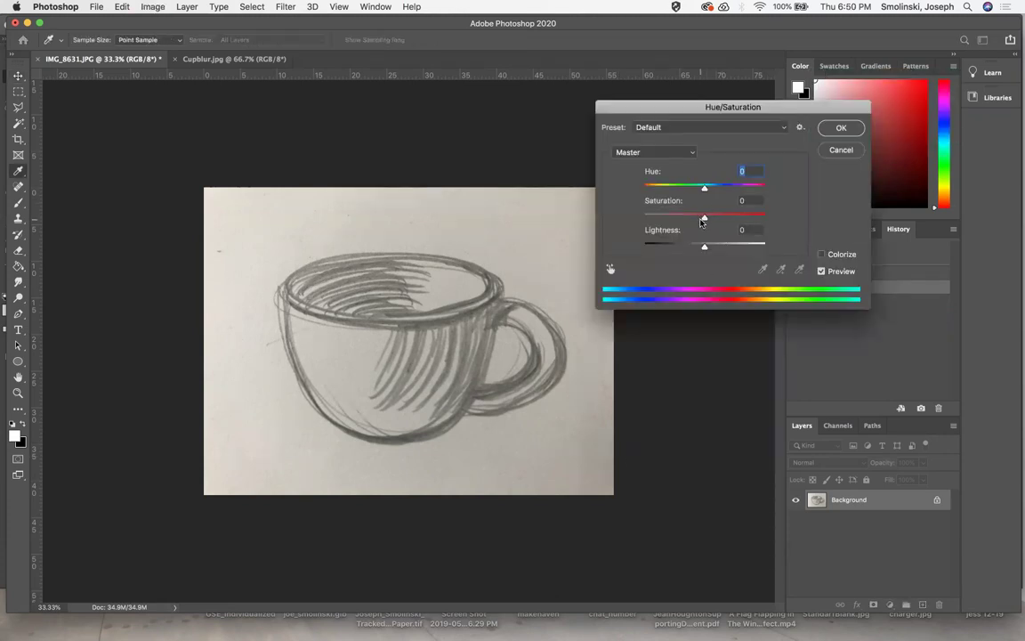
{"action": "left_click_drag", "start_coordinate": [703, 219], "coordinate": [617, 219]}
{"action": "key", "text": "Tab"}
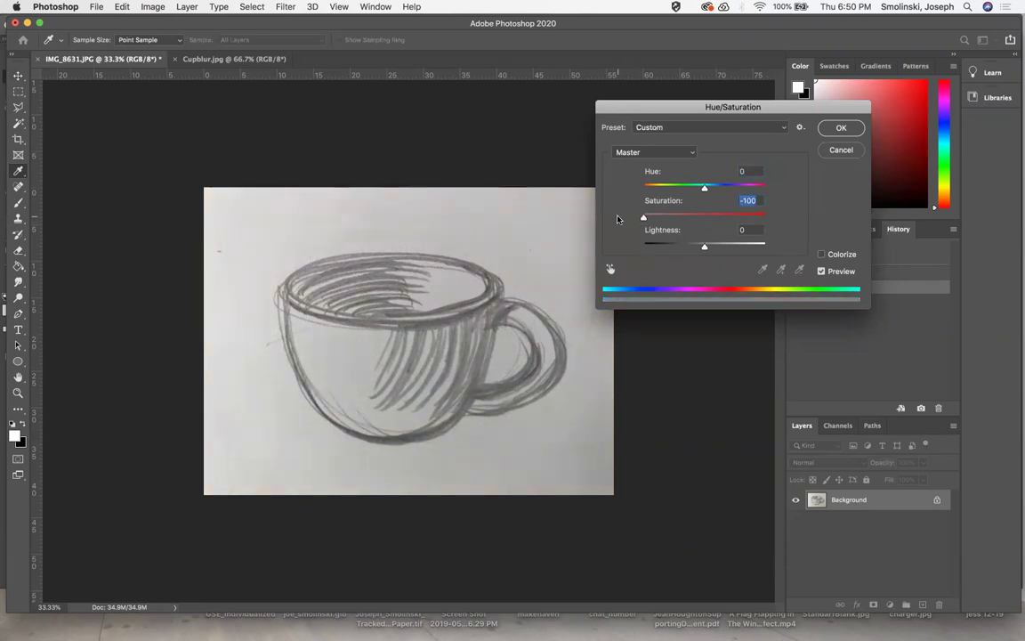
{"action": "left_click", "coordinate": [843, 129]}
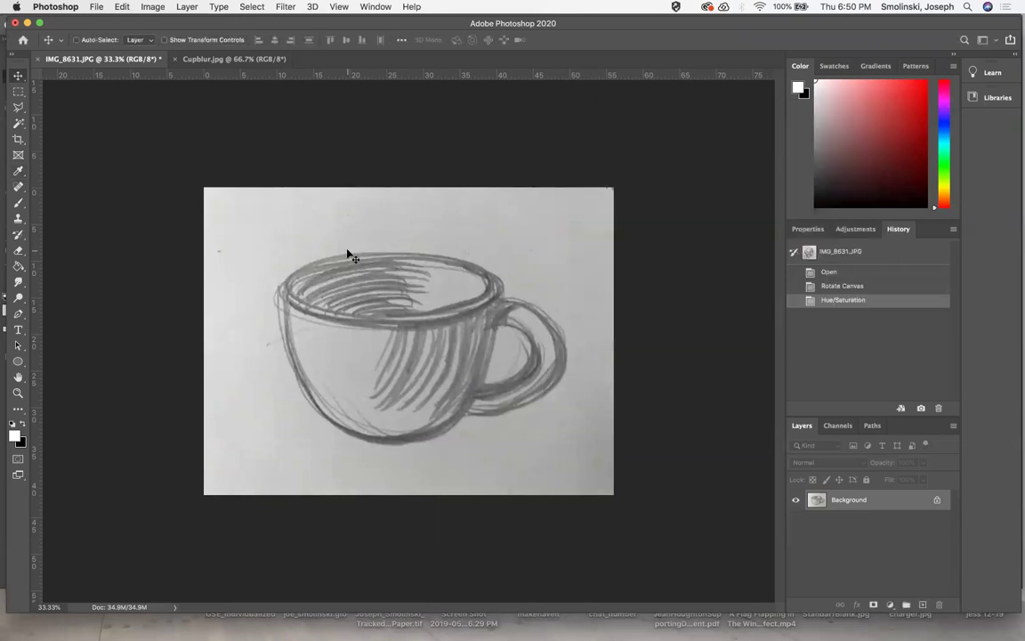
Step: Select the teacup subject, then invert the selection to the background
{"action": "left_click", "coordinate": [252, 8]}
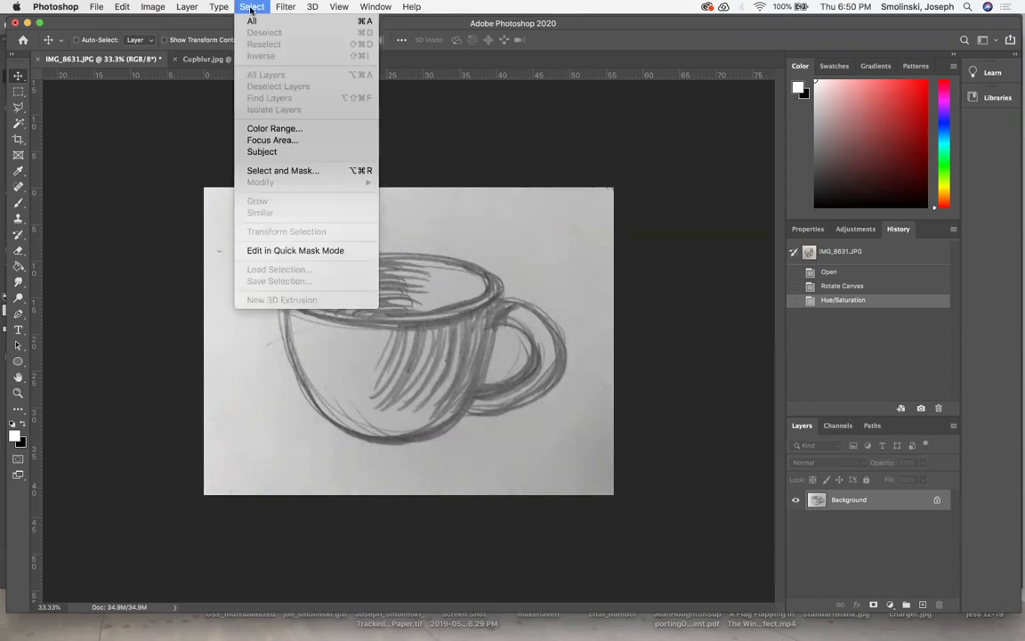
{"action": "left_click", "coordinate": [262, 151]}
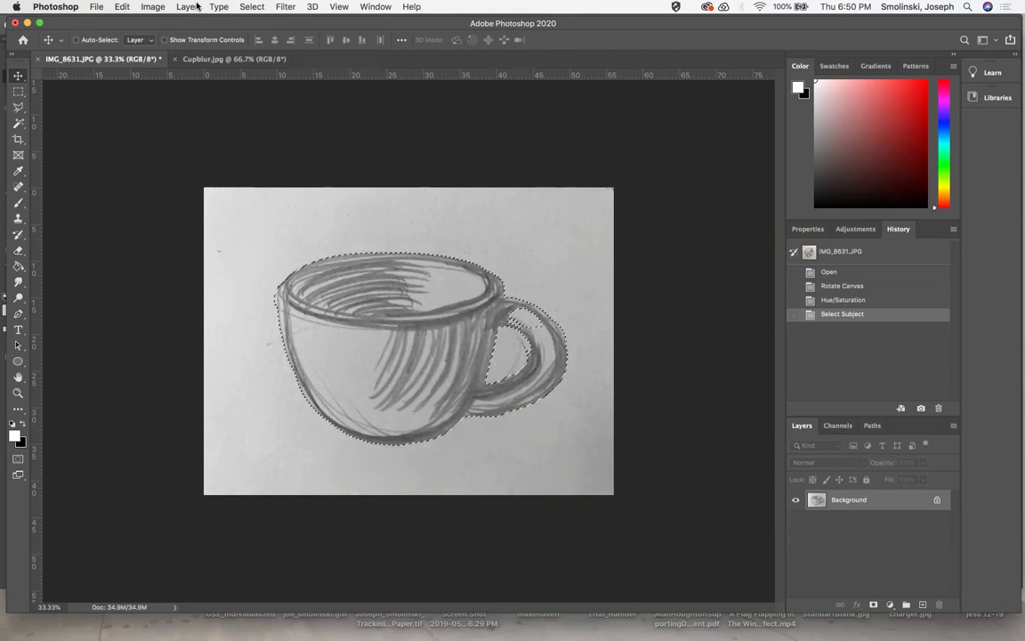
{"action": "left_click", "coordinate": [257, 8]}
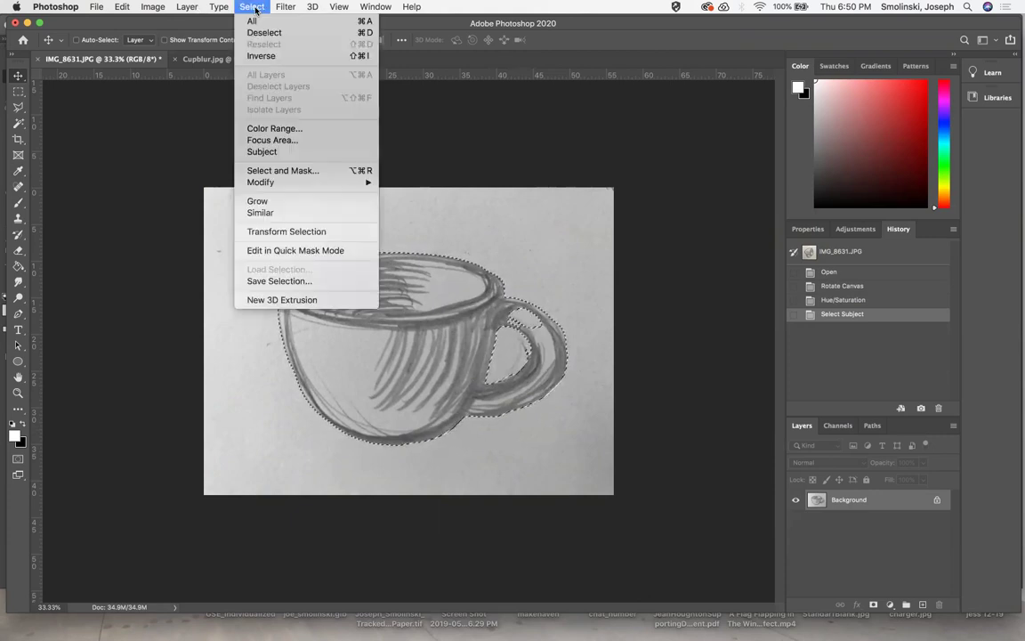
{"action": "left_click", "coordinate": [263, 56]}
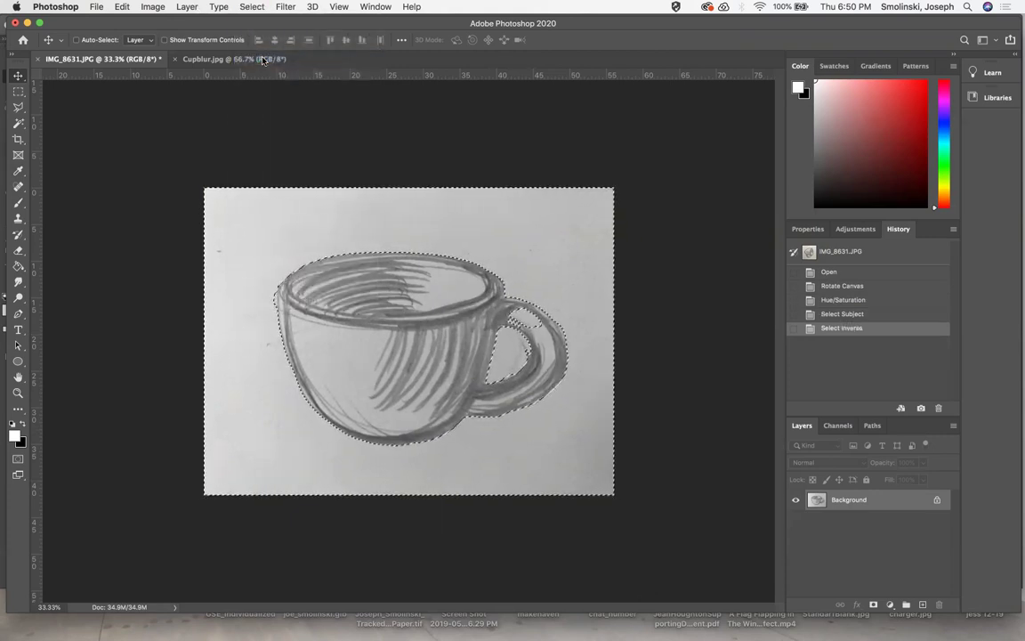
Step: Fill the selected background with white and deselect
{"action": "key", "text": "shift+F5"}
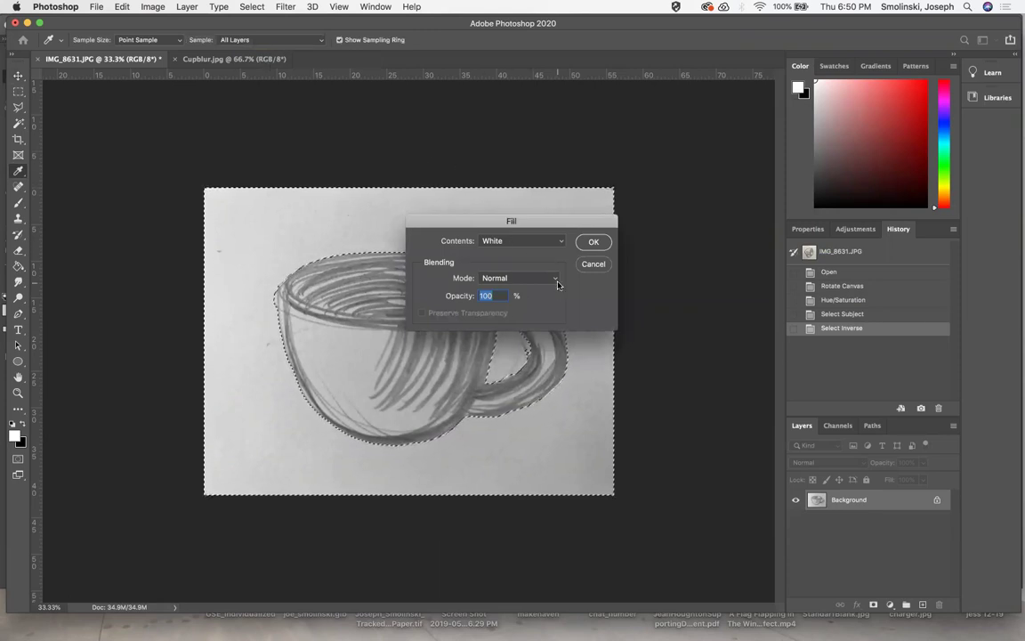
{"action": "left_click", "coordinate": [594, 243]}
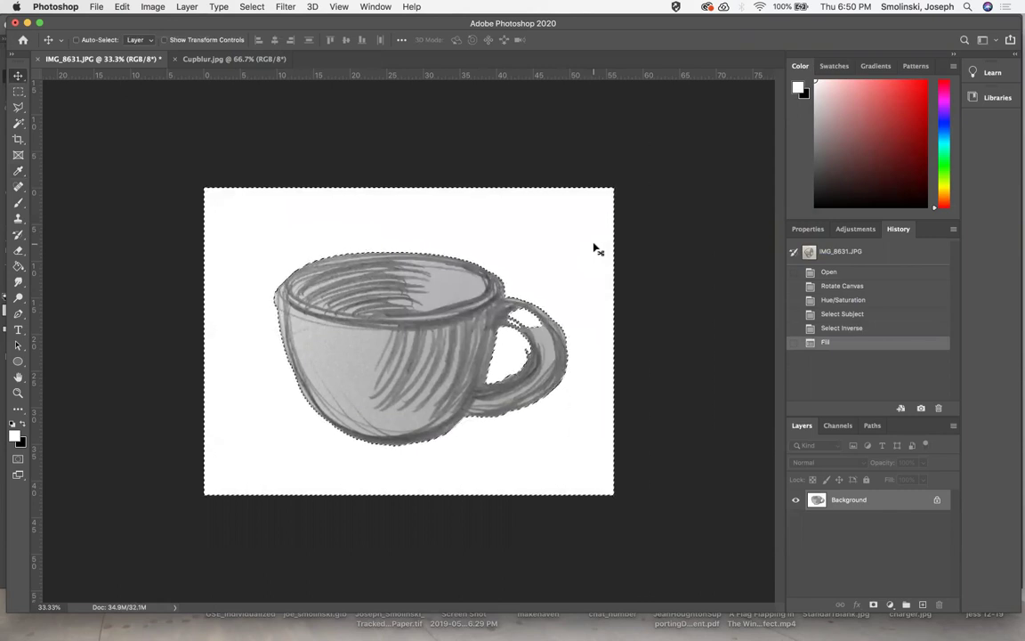
{"action": "key", "text": "super+d"}
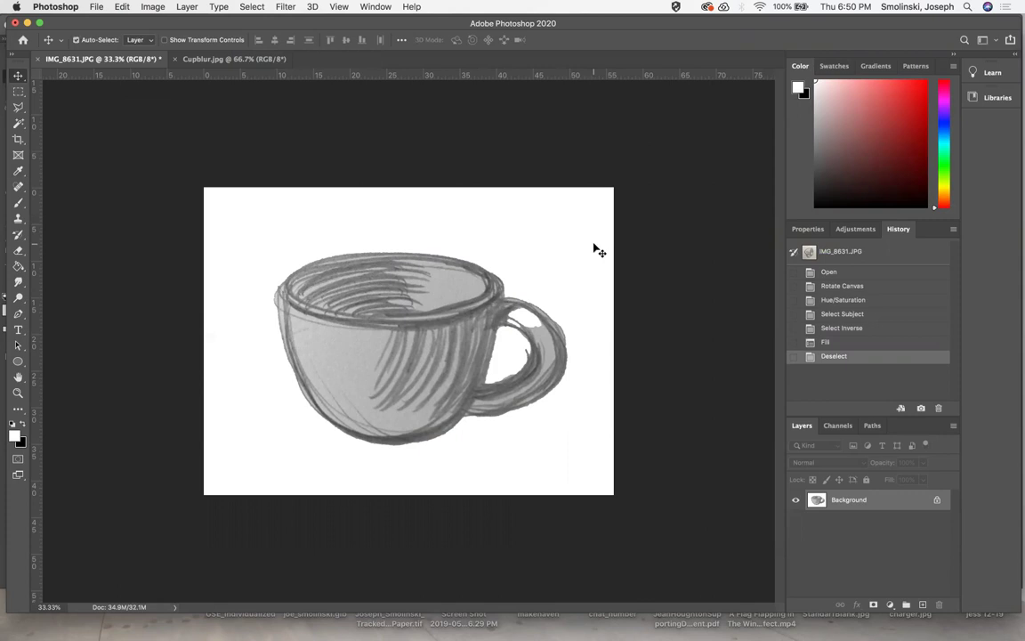
Step: Apply Levels with black input 154 and white input 170 for solid black strokes
{"action": "key", "text": "super+l"}
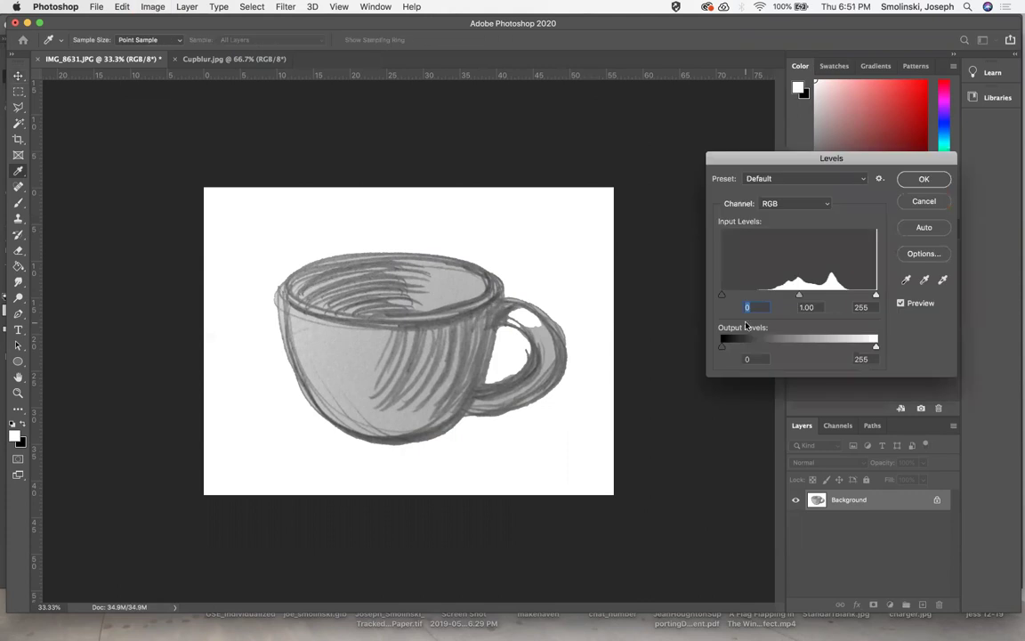
{"action": "left_click_drag", "start_coordinate": [876, 298], "coordinate": [841, 300]}
{"action": "mouse_move", "coordinate": [722, 299]}
{"action": "left_mouse_down"}
{"action": "mouse_move", "coordinate": [841, 299]}
{"action": "mouse_move", "coordinate": [787, 298]}
{"action": "mouse_move", "coordinate": [816, 296]}
{"action": "left_mouse_up"}
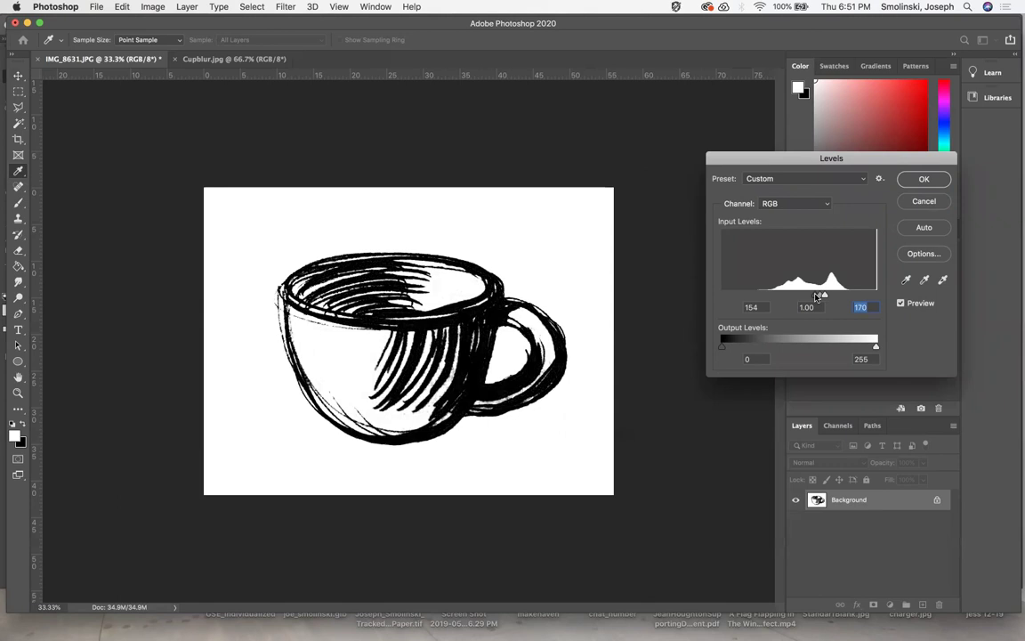
{"action": "left_click", "coordinate": [924, 179]}
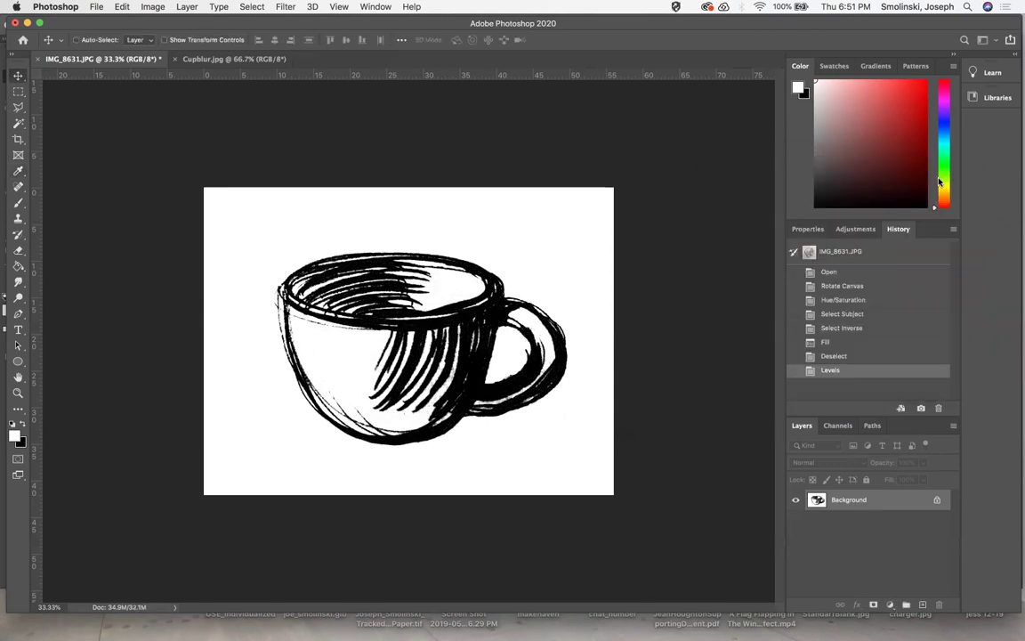
Step: Apply a Gaussian Blur of radius 10 pixels after trying several radius values
{"action": "key", "text": "super+plus"}
{"action": "key", "text": "super+plus"}
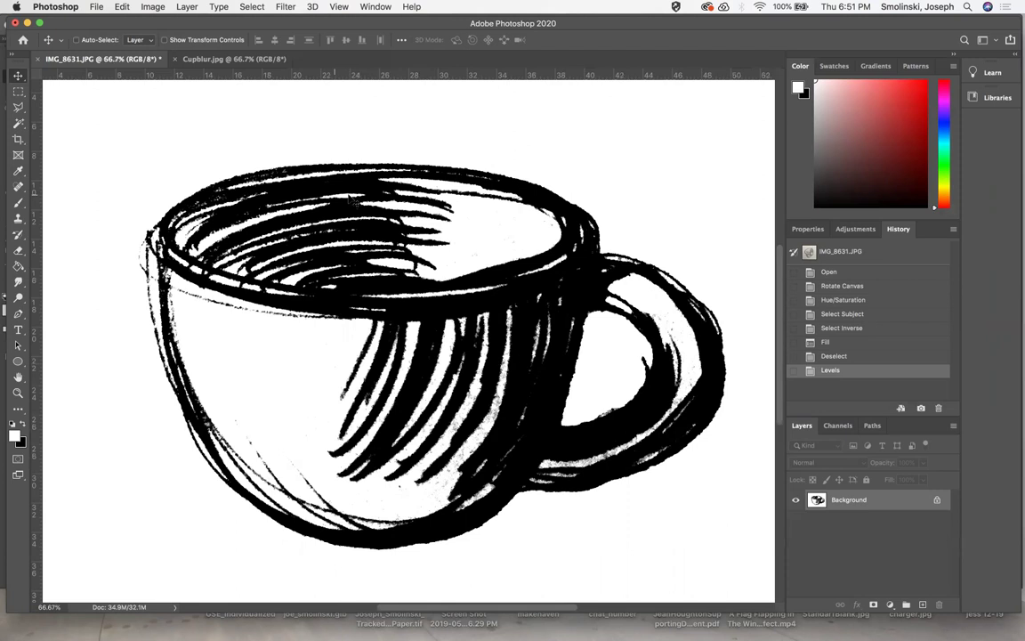
{"action": "key", "text": "super+minus"}
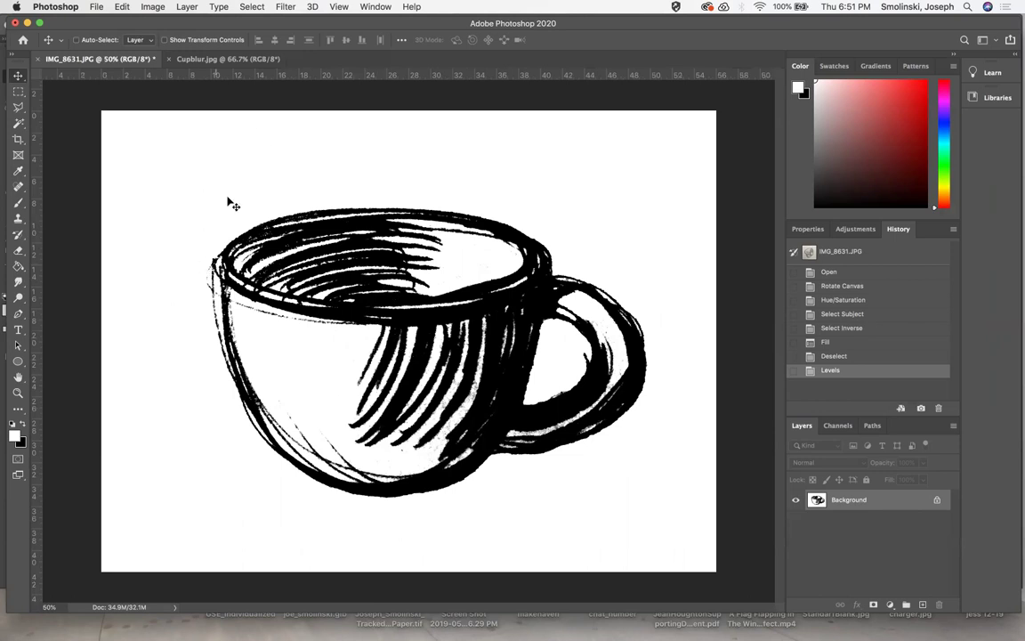
{"action": "left_click", "coordinate": [284, 7]}
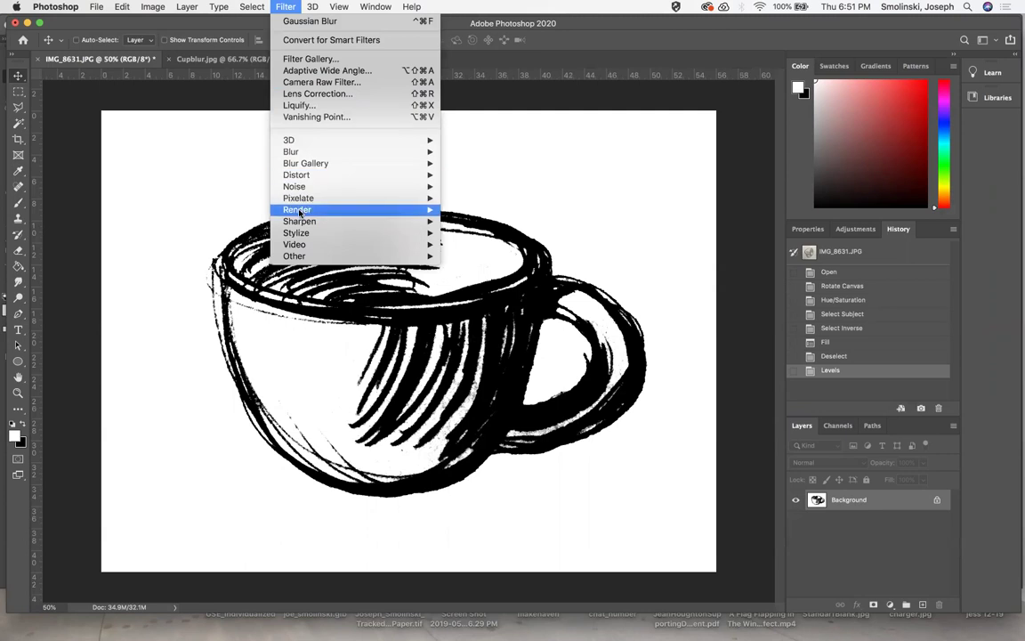
{"action": "mouse_move", "coordinate": [299, 211]}
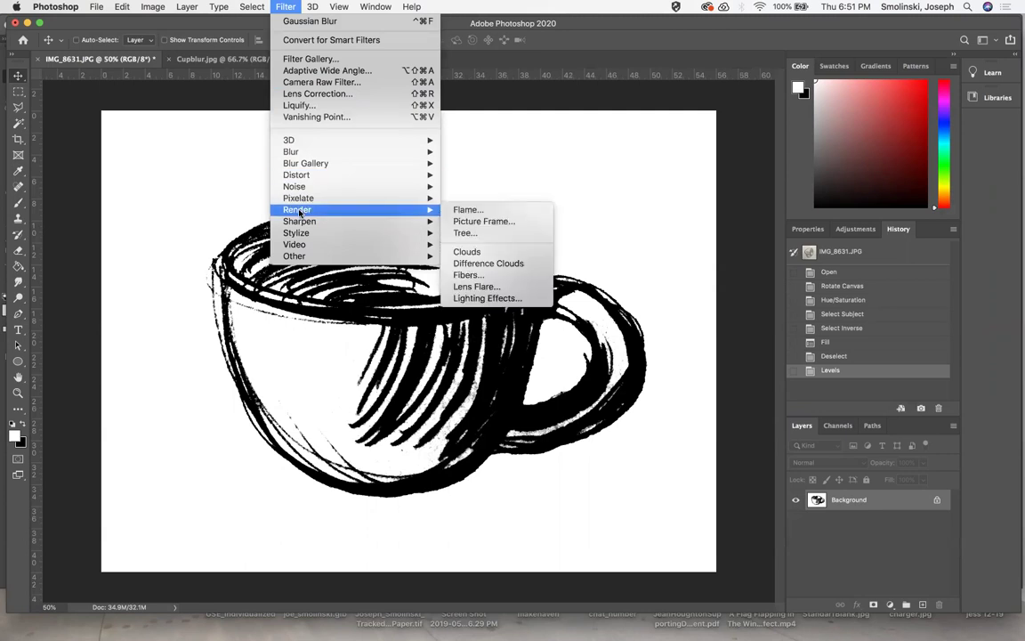
{"action": "mouse_move", "coordinate": [294, 151]}
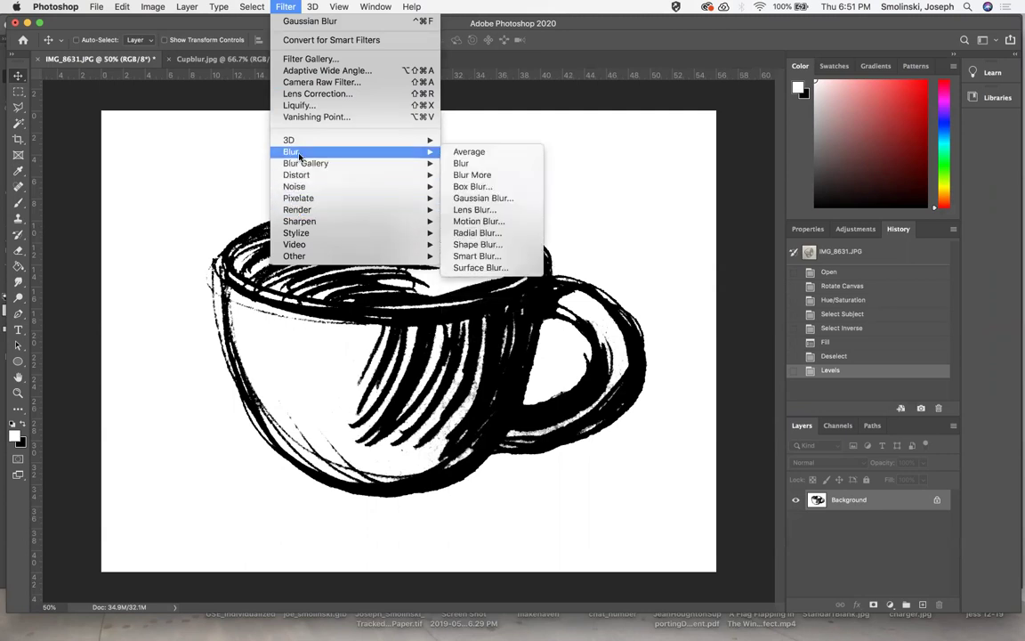
{"action": "left_click", "coordinate": [485, 198]}
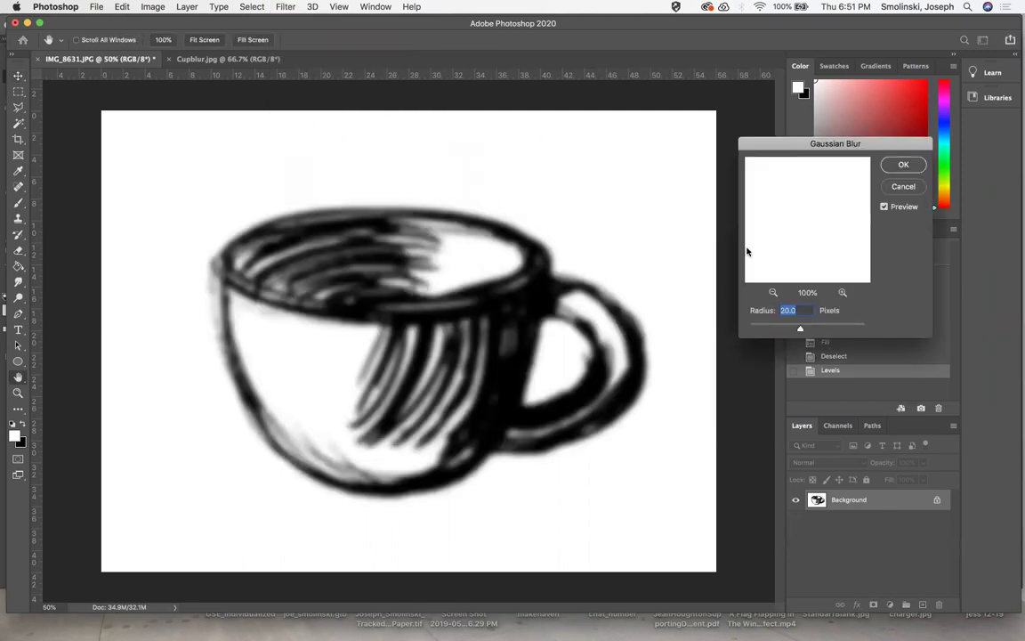
{"action": "left_click_drag", "start_coordinate": [800, 328], "coordinate": [780, 331]}
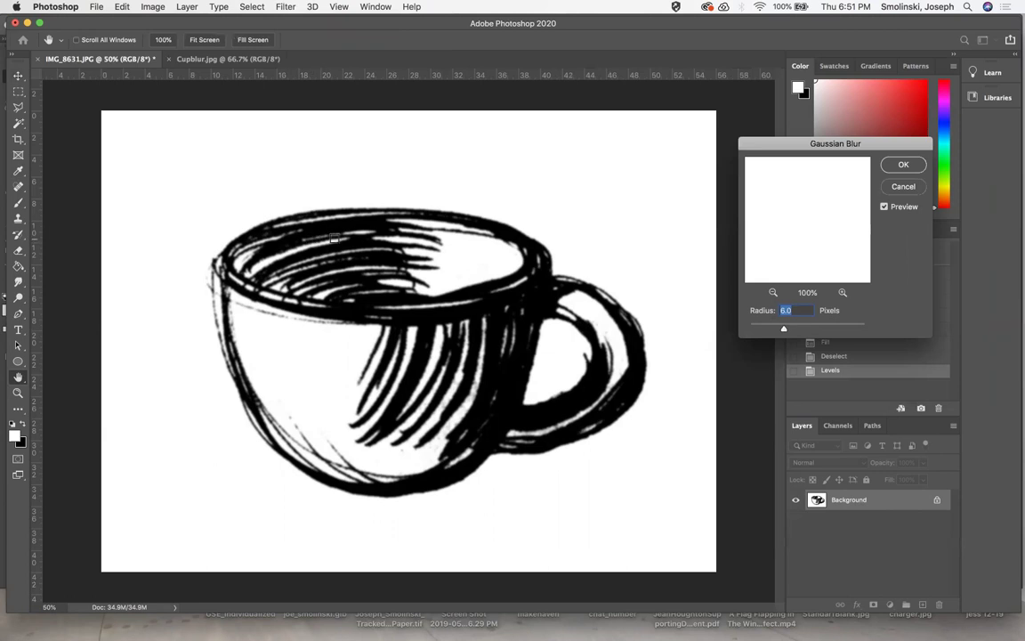
{"action": "left_click_drag", "start_coordinate": [783, 330], "coordinate": [654, 297]}
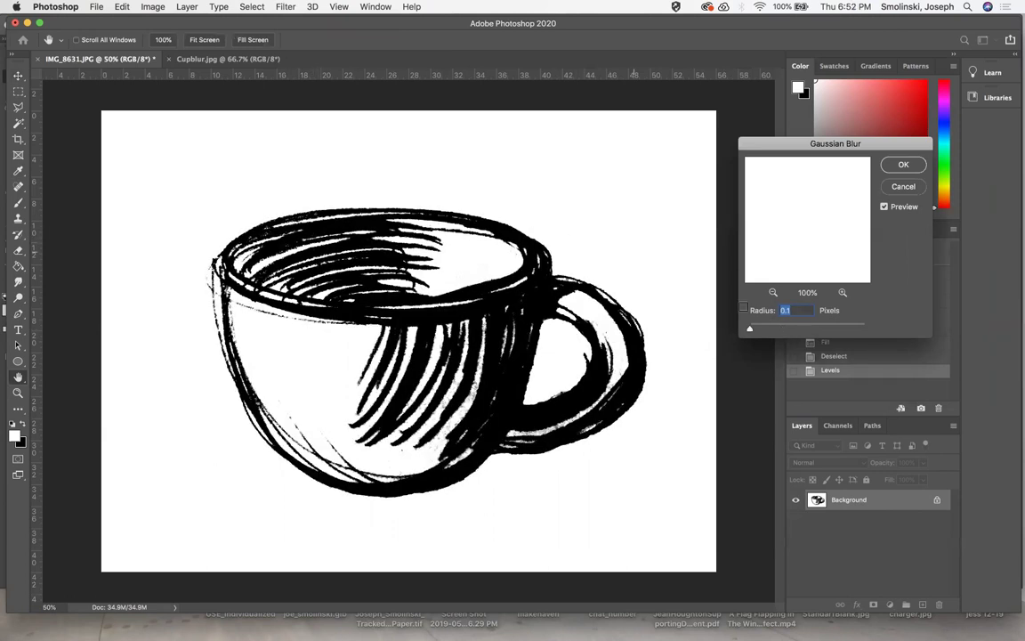
{"action": "left_click_drag", "start_coordinate": [749, 328], "coordinate": [784, 328]}
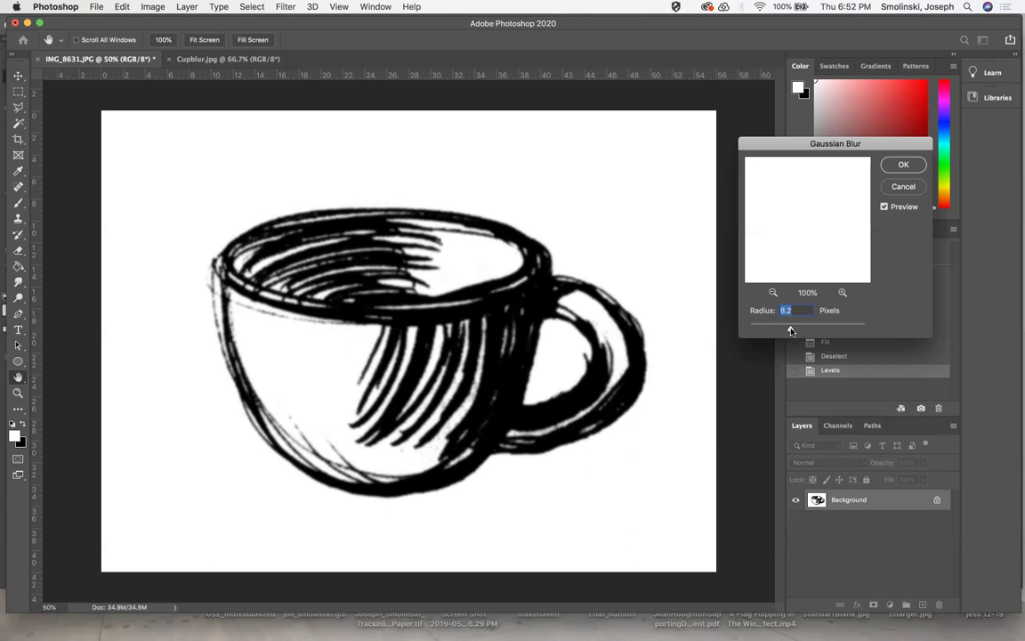
{"action": "left_click_drag", "start_coordinate": [790, 330], "coordinate": [794, 330]}
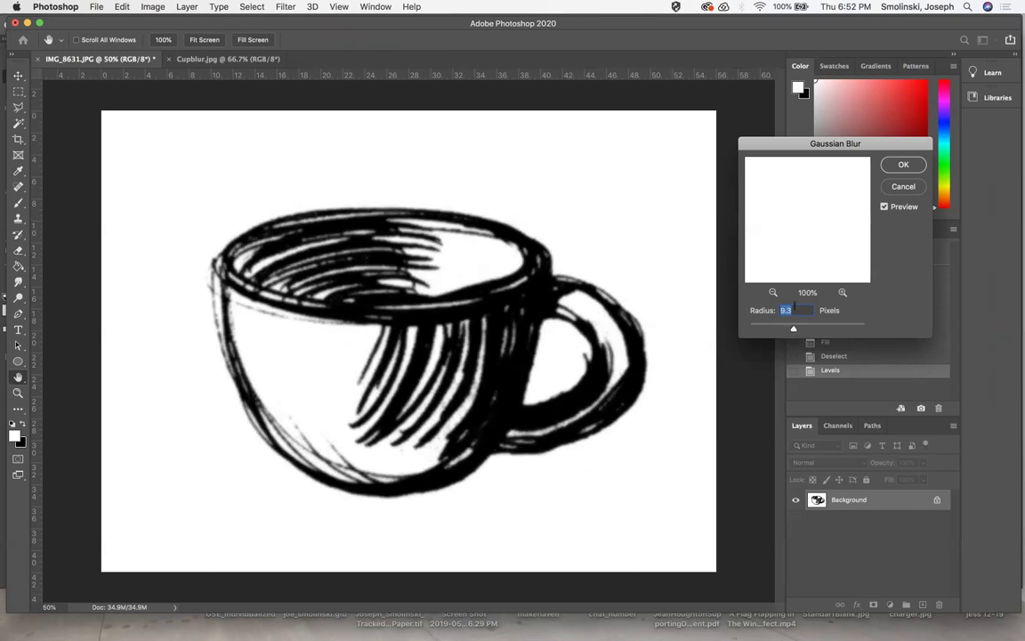
{"action": "type", "text": "10"}
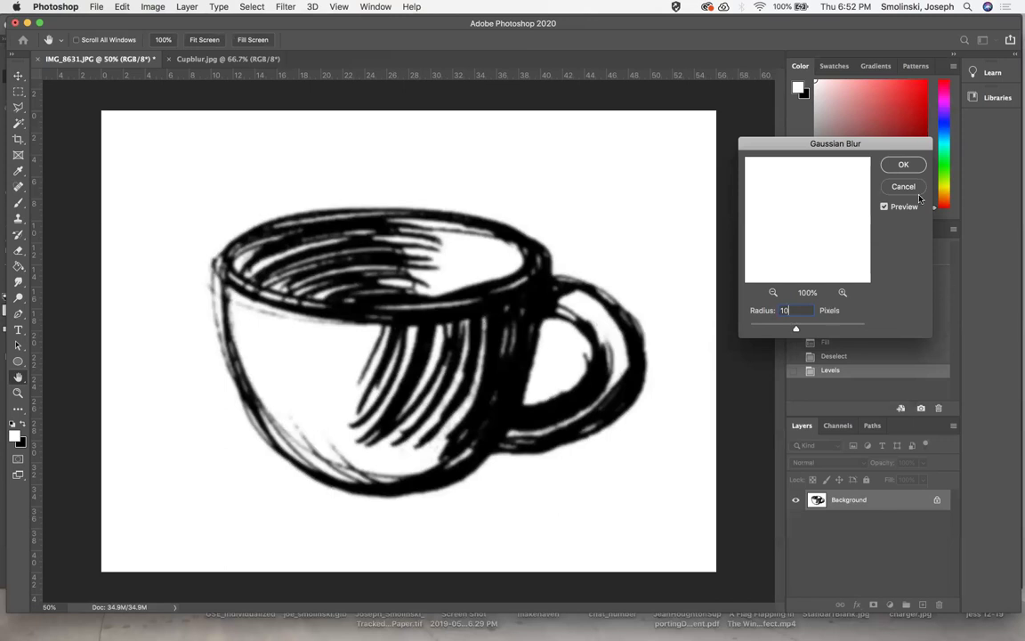
{"action": "left_click", "coordinate": [904, 166]}
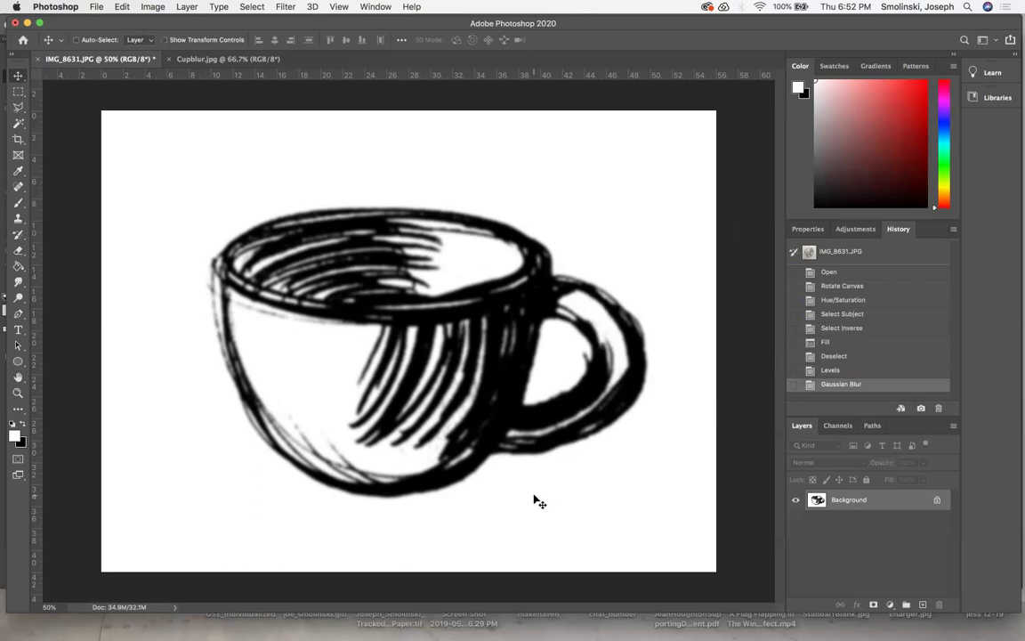
Step: Set a second Levels adjustment to black input 81 and white input 132
{"action": "key", "text": "super+l"}
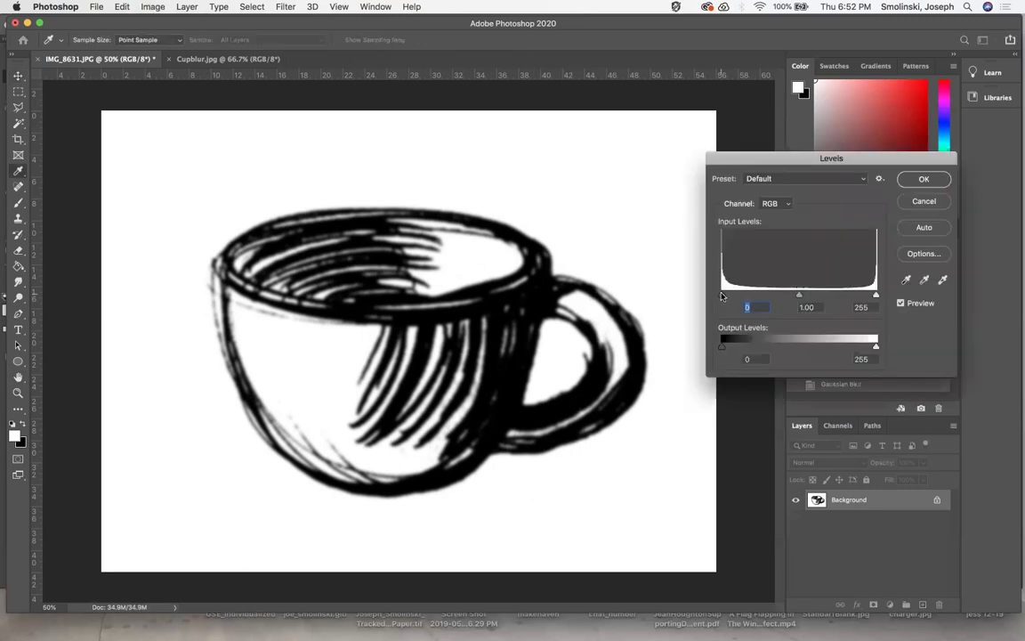
{"action": "left_click_drag", "start_coordinate": [722, 295], "coordinate": [761, 294]}
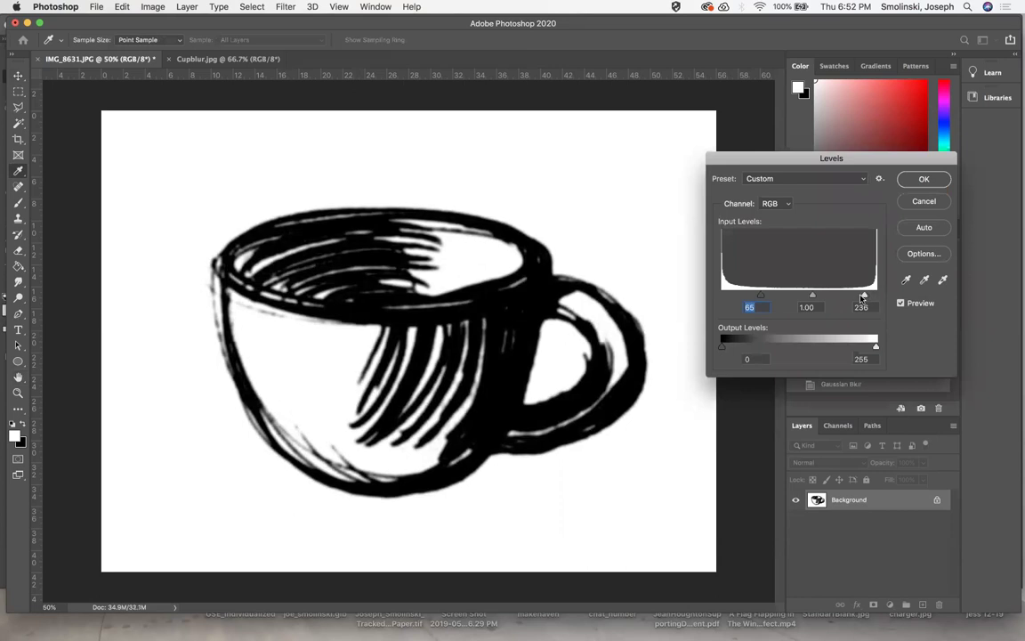
{"action": "left_click_drag", "start_coordinate": [861, 299], "coordinate": [802, 297]}
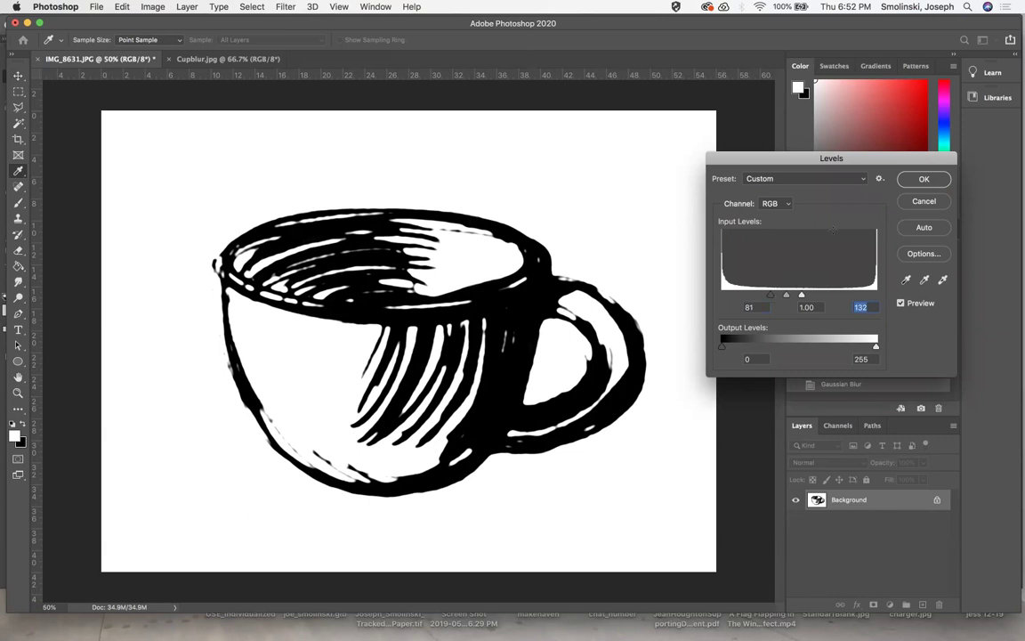
Step: Commit the Levels, then brush white over stray specks on the handle and left edge
{"action": "left_click", "coordinate": [924, 179]}
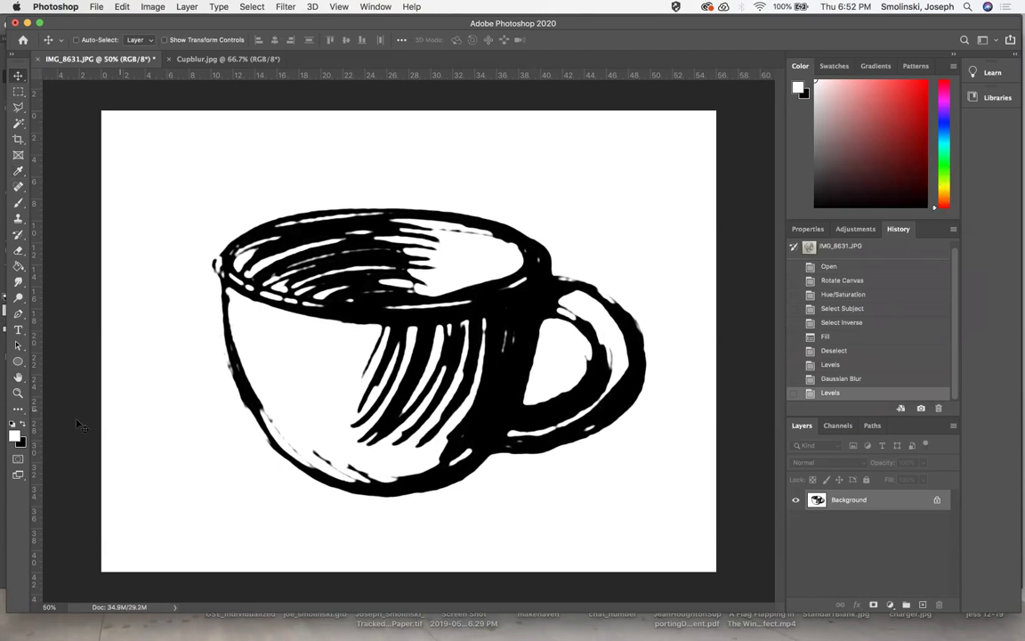
{"action": "left_click", "coordinate": [17, 205]}
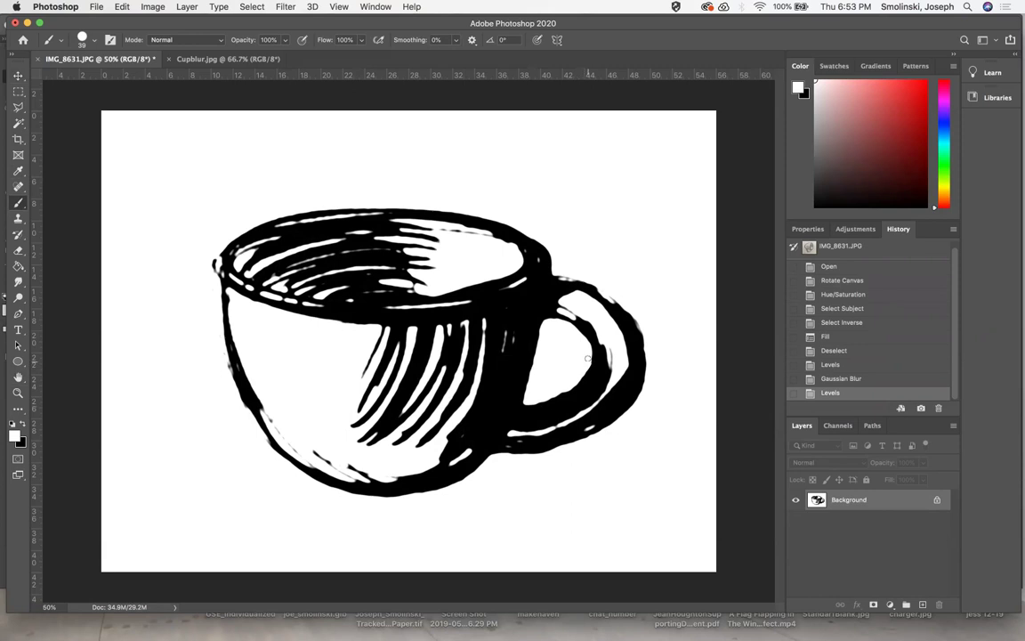
{"action": "left_click_drag", "start_coordinate": [586, 365], "coordinate": [605, 356]}
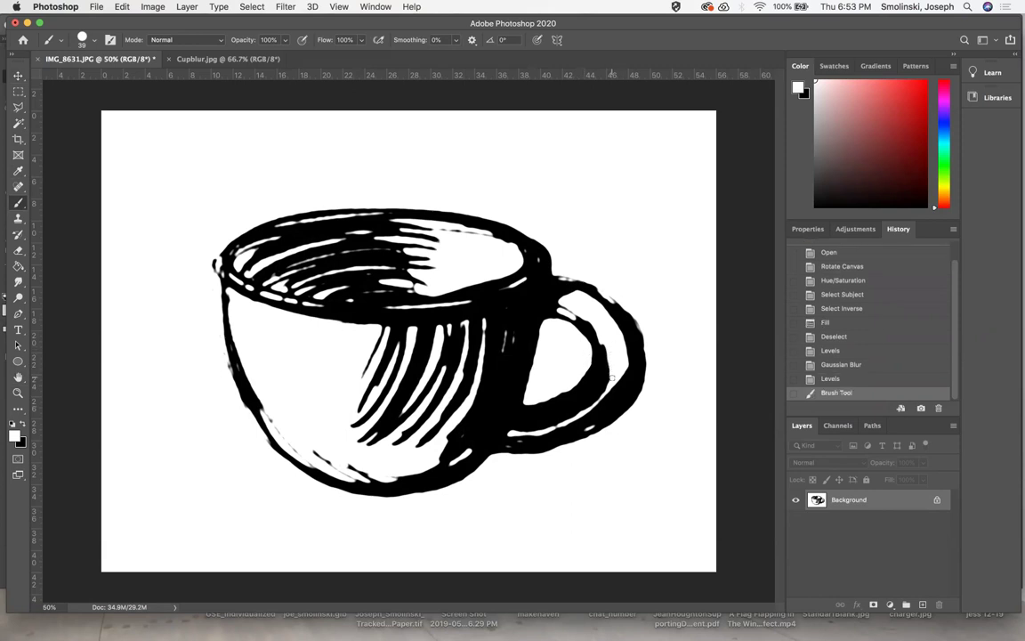
{"action": "left_click_drag", "start_coordinate": [610, 379], "coordinate": [550, 342]}
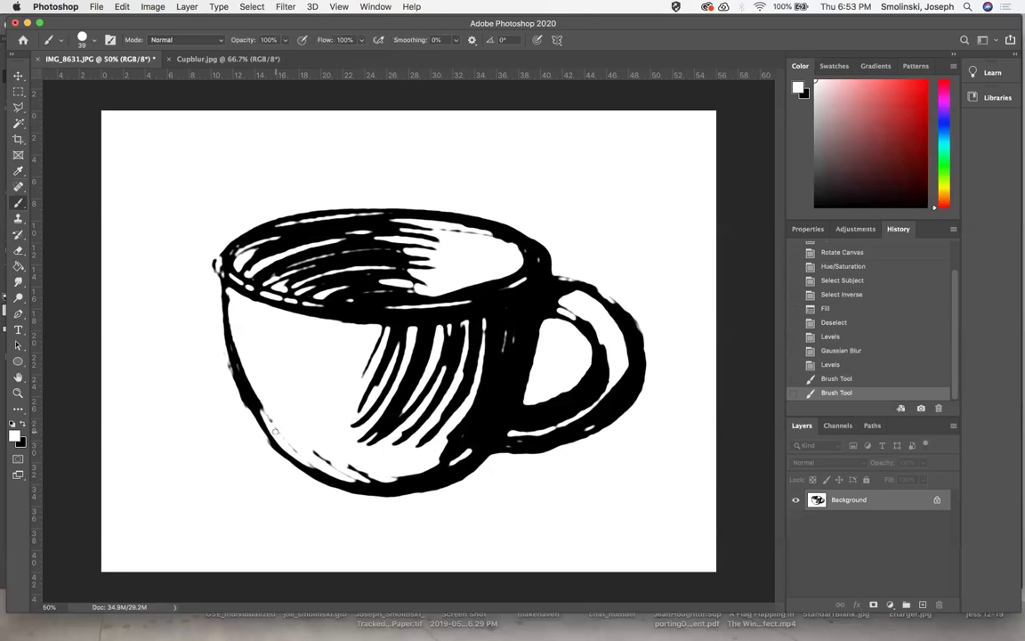
{"action": "mouse_move", "coordinate": [240, 374]}
{"action": "left_mouse_down"}
{"action": "mouse_move", "coordinate": [304, 459]}
{"action": "mouse_move", "coordinate": [279, 415]}
{"action": "left_mouse_up"}
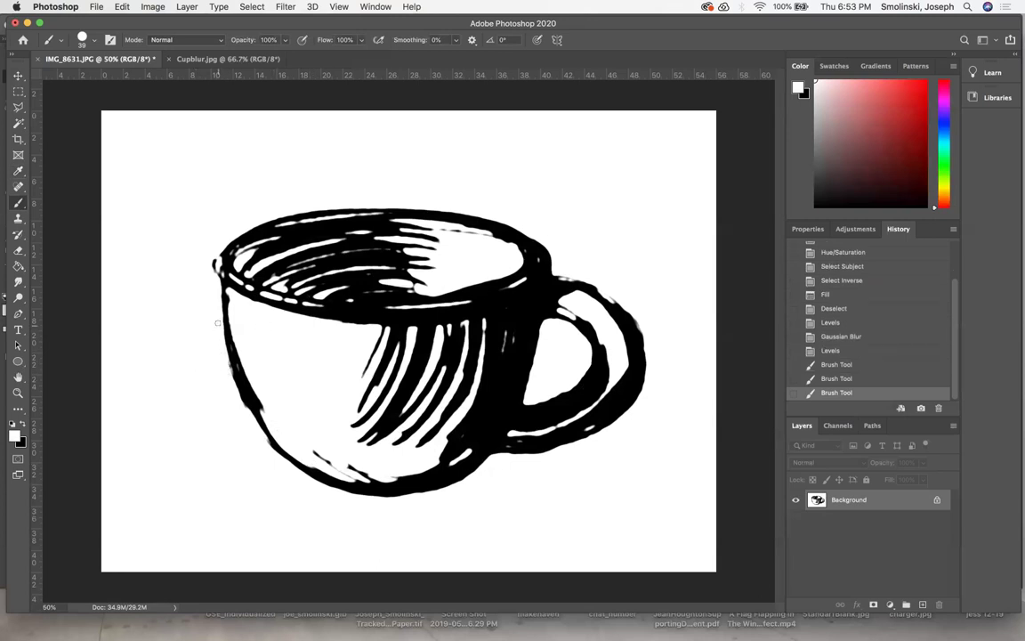
{"action": "left_click", "coordinate": [217, 323]}
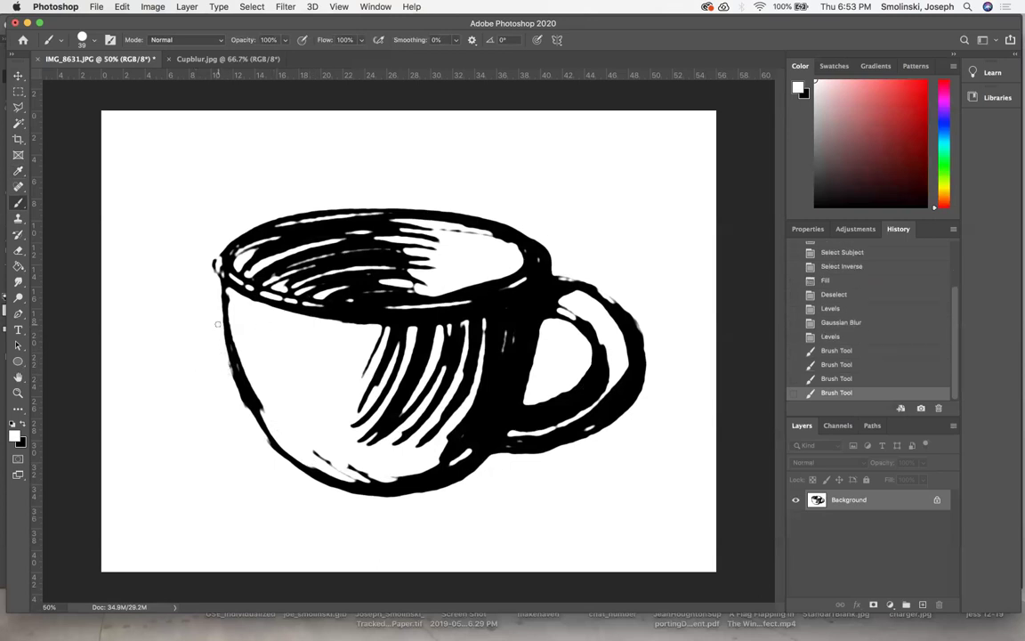
Step: Paint black strokes closing gaps along the handle, the area beside it, the rim and left edge
{"action": "left_click", "coordinate": [24, 428]}
{"action": "mouse_move", "coordinate": [591, 430]}
{"action": "left_mouse_down"}
{"action": "mouse_move", "coordinate": [456, 436]}
{"action": "mouse_move", "coordinate": [478, 405]}
{"action": "left_mouse_up"}
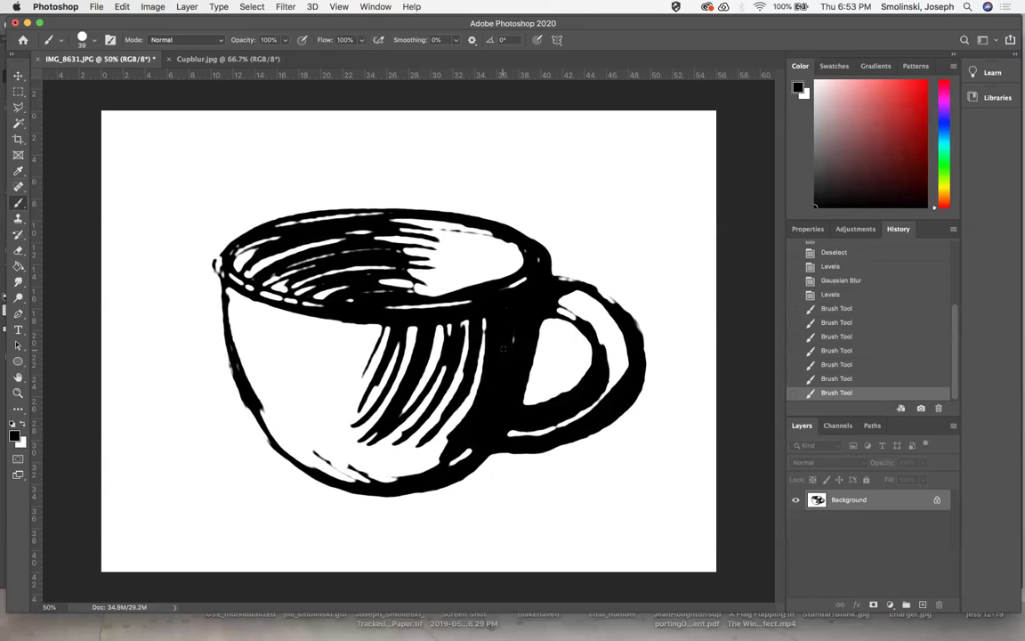
{"action": "left_click_drag", "start_coordinate": [512, 343], "coordinate": [590, 319]}
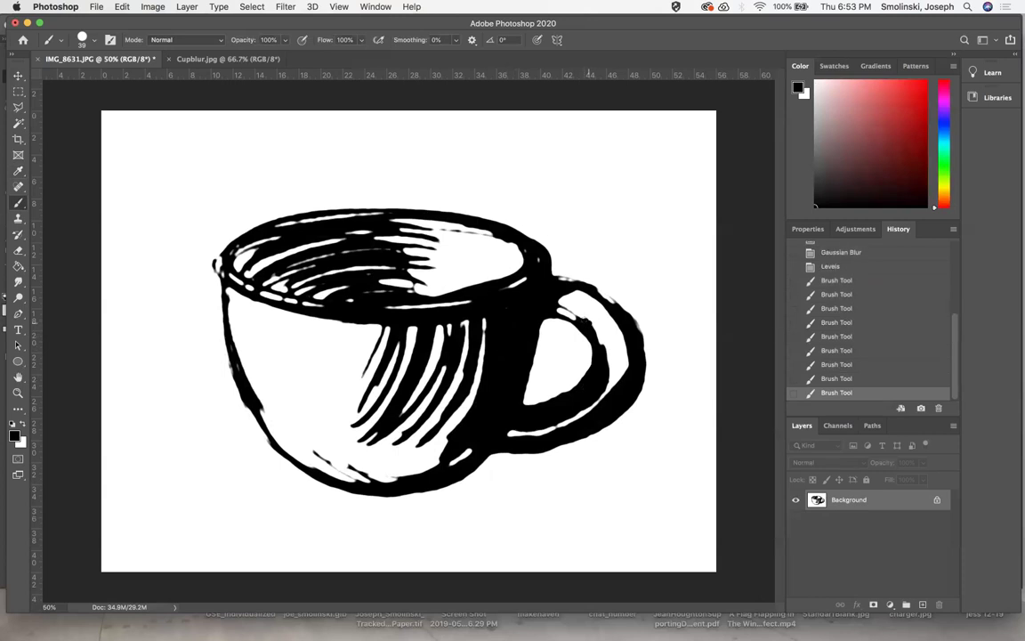
{"action": "left_click_drag", "start_coordinate": [525, 286], "coordinate": [497, 269]}
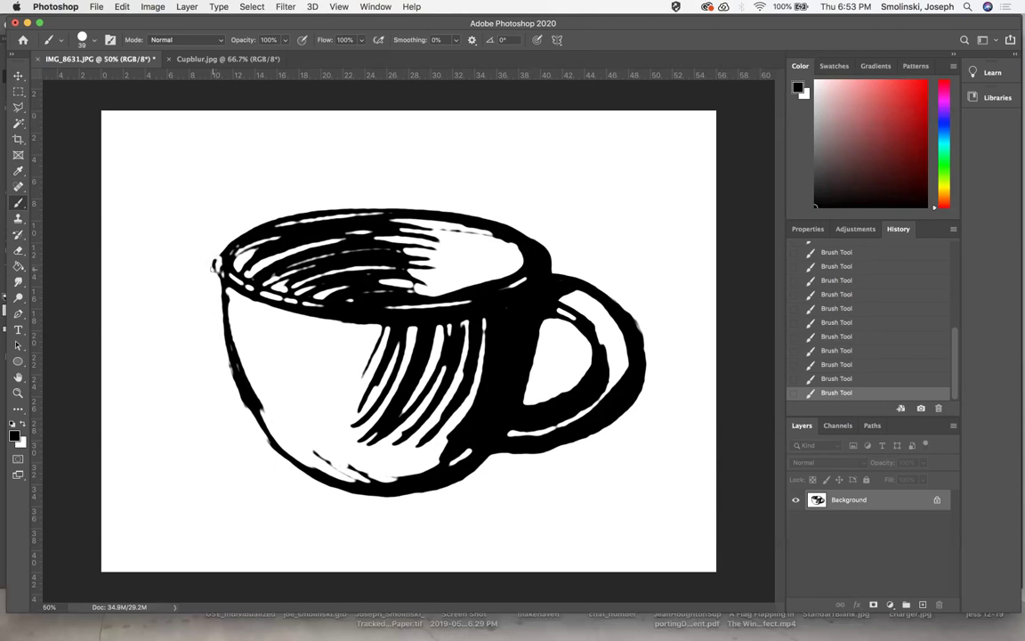
{"action": "left_click_drag", "start_coordinate": [215, 266], "coordinate": [221, 327]}
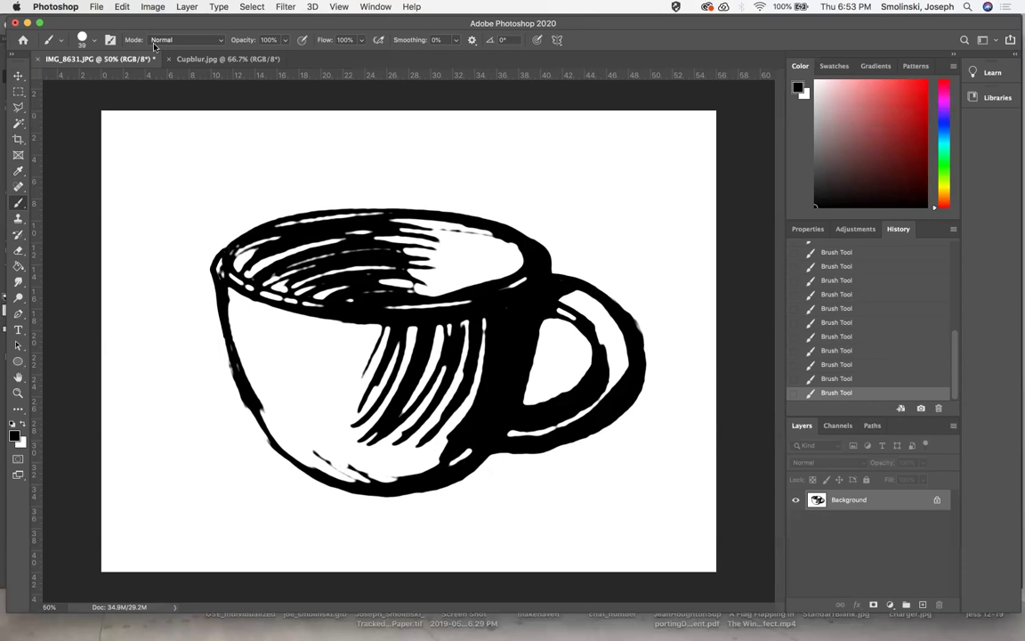
Step: Save the drawing as CupDraw.jpg in the Fall2021 folder at JPEG quality 10, Maximum
{"action": "left_click", "coordinate": [95, 7]}
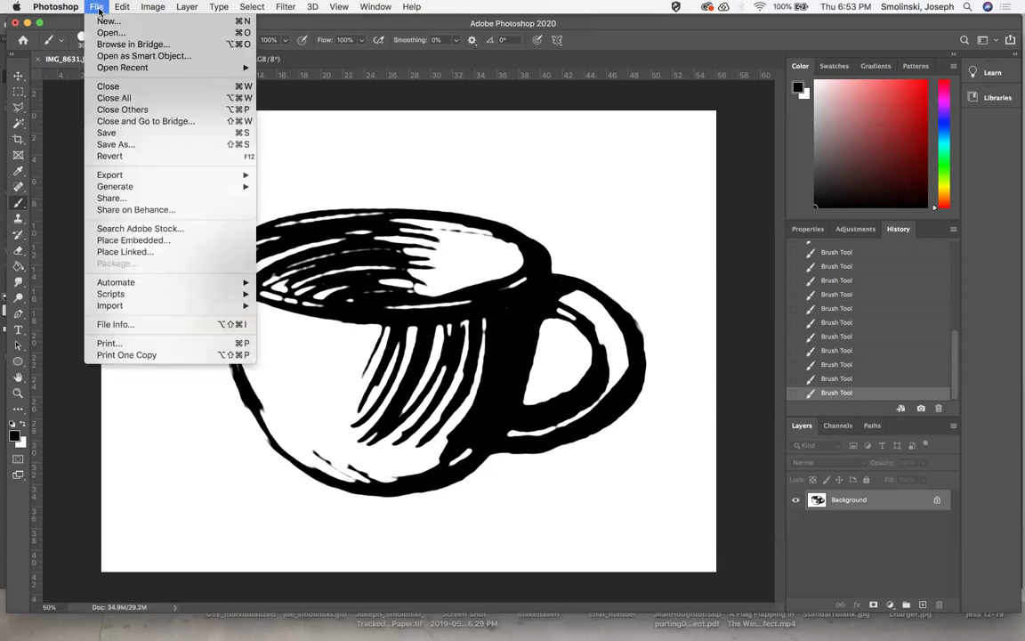
{"action": "left_click", "coordinate": [125, 145]}
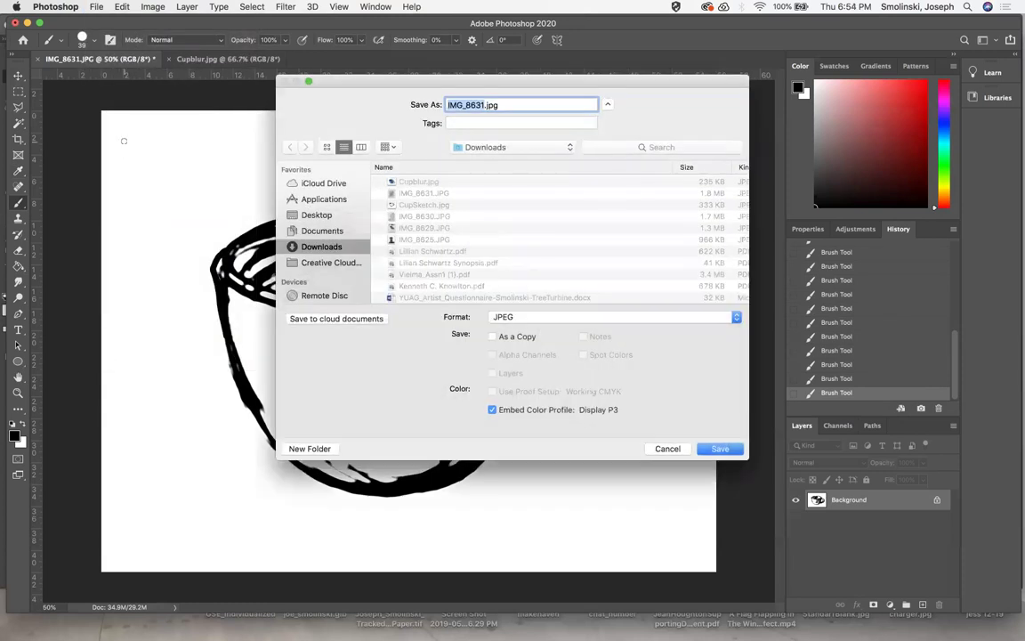
{"action": "type", "text": "CupDraw"}
{"action": "left_click", "coordinate": [498, 147]}
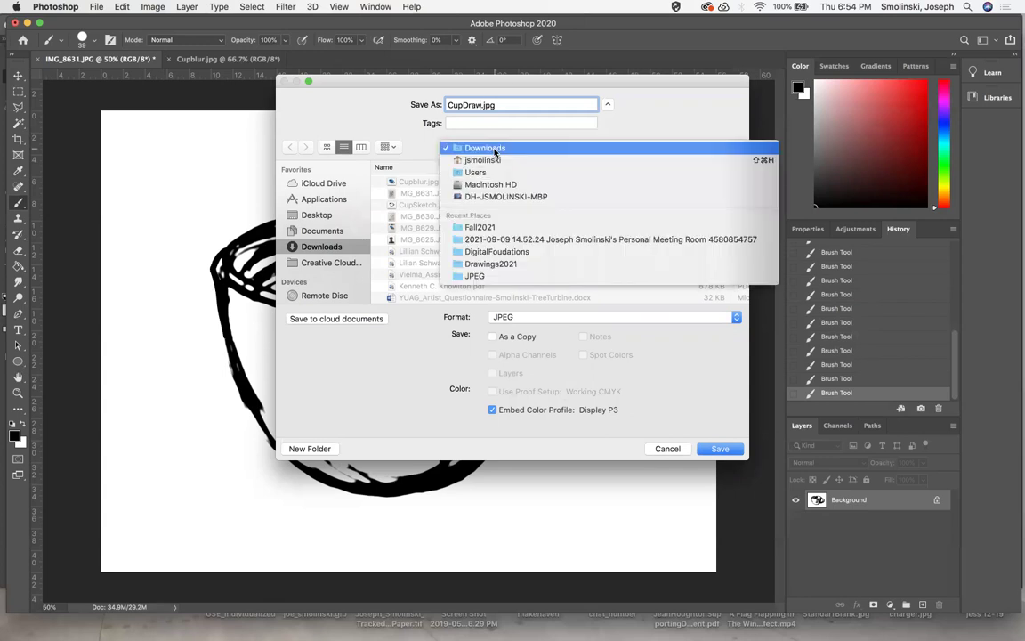
{"action": "left_click", "coordinate": [505, 226]}
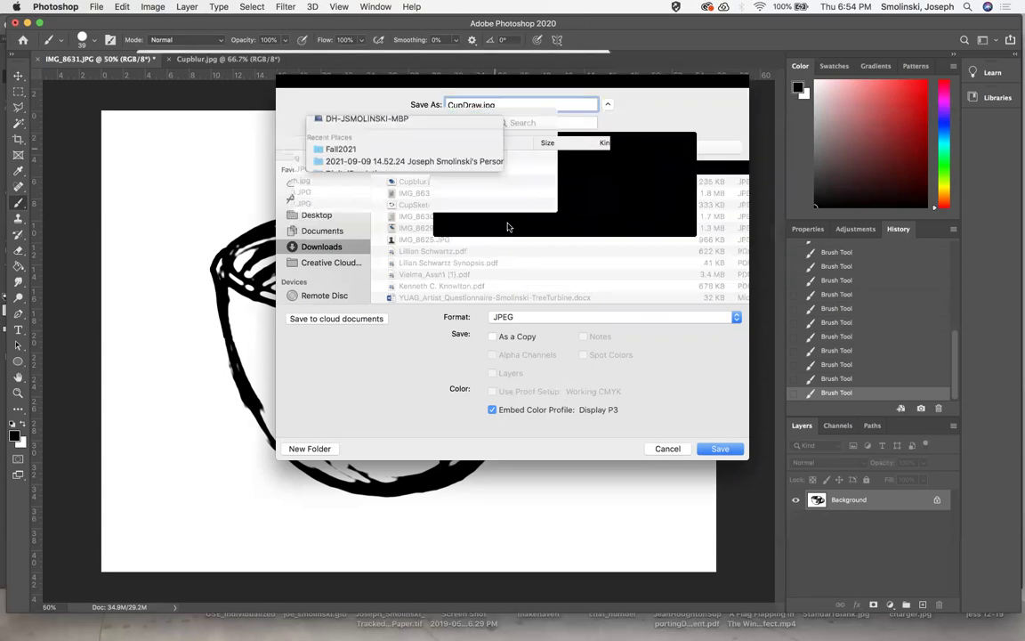
{"action": "left_click", "coordinate": [720, 449]}
{"action": "left_click", "coordinate": [588, 165]}
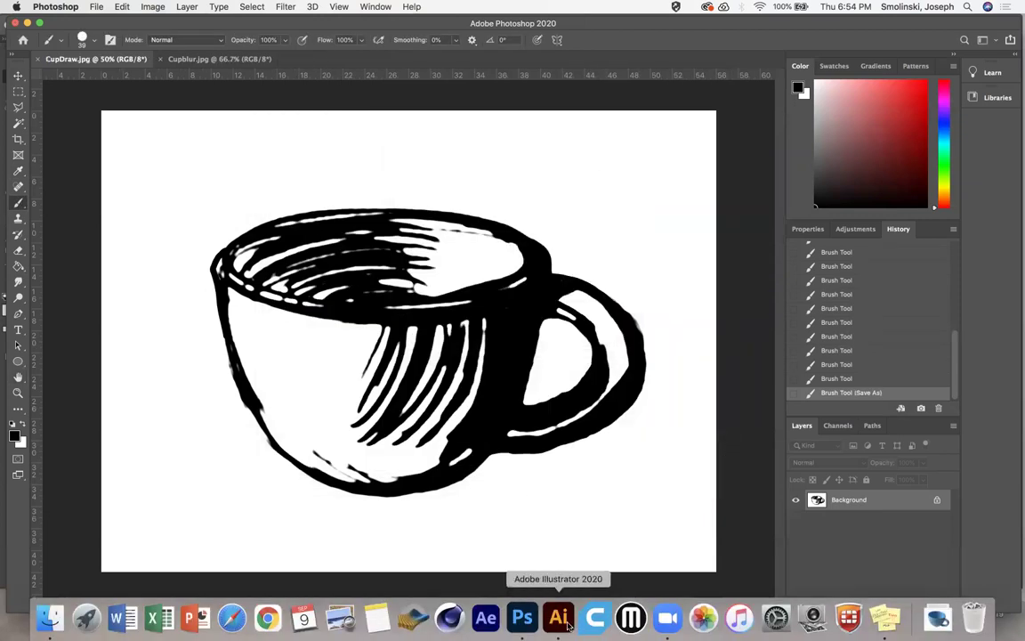
Step: In Illustrator, place CupDraw.jpg as a linked image on the Untitled-2 artboard
{"action": "left_click", "coordinate": [558, 616]}
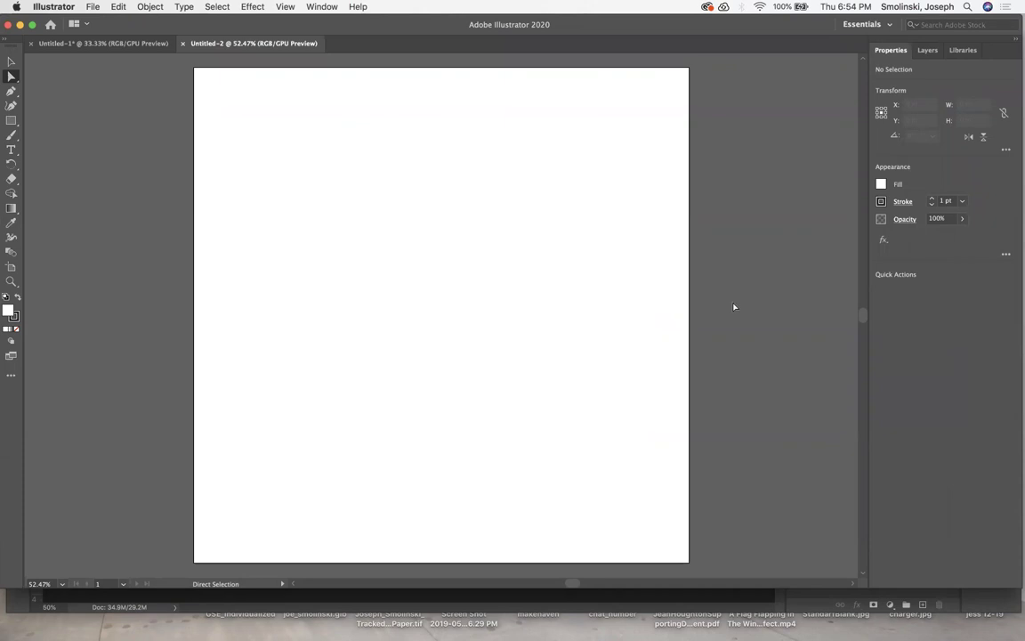
{"action": "left_click", "coordinate": [92, 8]}
{"action": "left_click", "coordinate": [105, 198]}
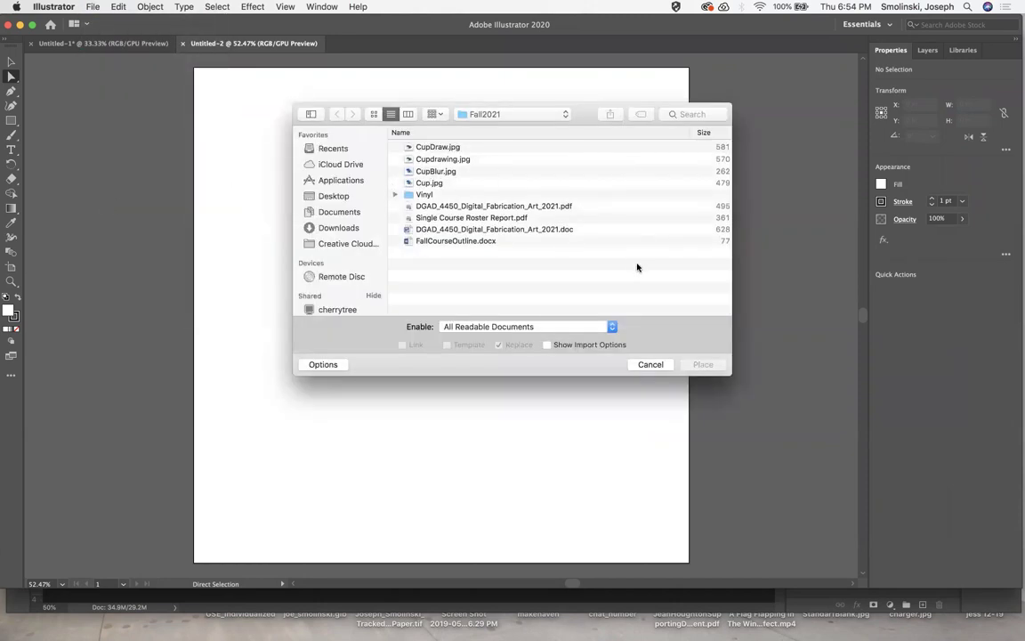
{"action": "left_click", "coordinate": [450, 146]}
{"action": "left_click", "coordinate": [703, 364]}
{"action": "left_click", "coordinate": [199, 72]}
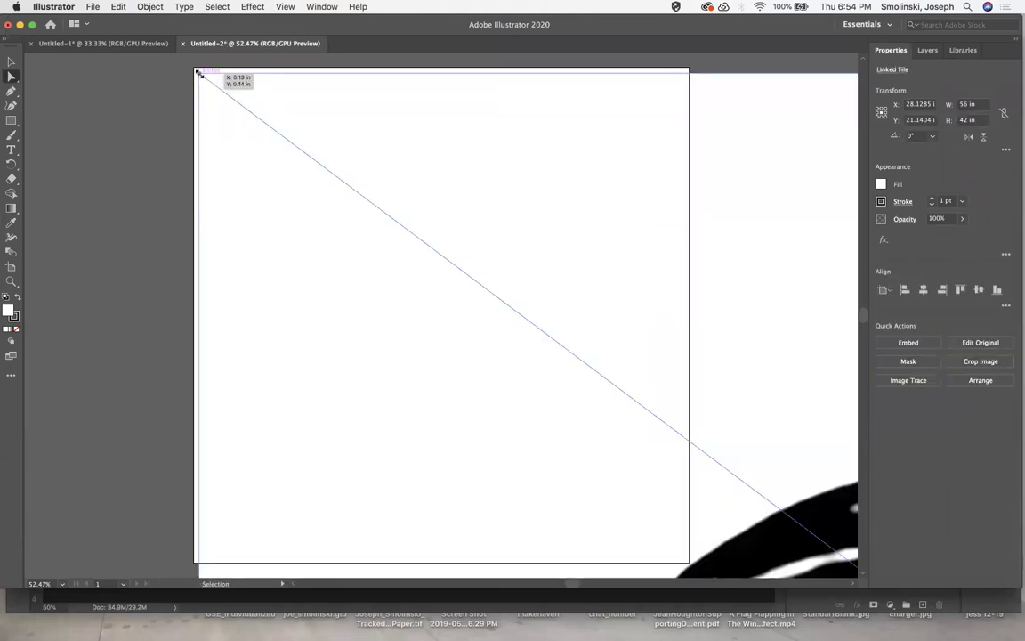
Step: Shrink the cup image to about 10.743 × 8.057 in and center it at X 6 in, Y 6 in
{"action": "key", "text": "super+minus"}
{"action": "key", "text": "super+minus"}
{"action": "key", "text": "super+minus"}
{"action": "key", "text": "super+minus"}
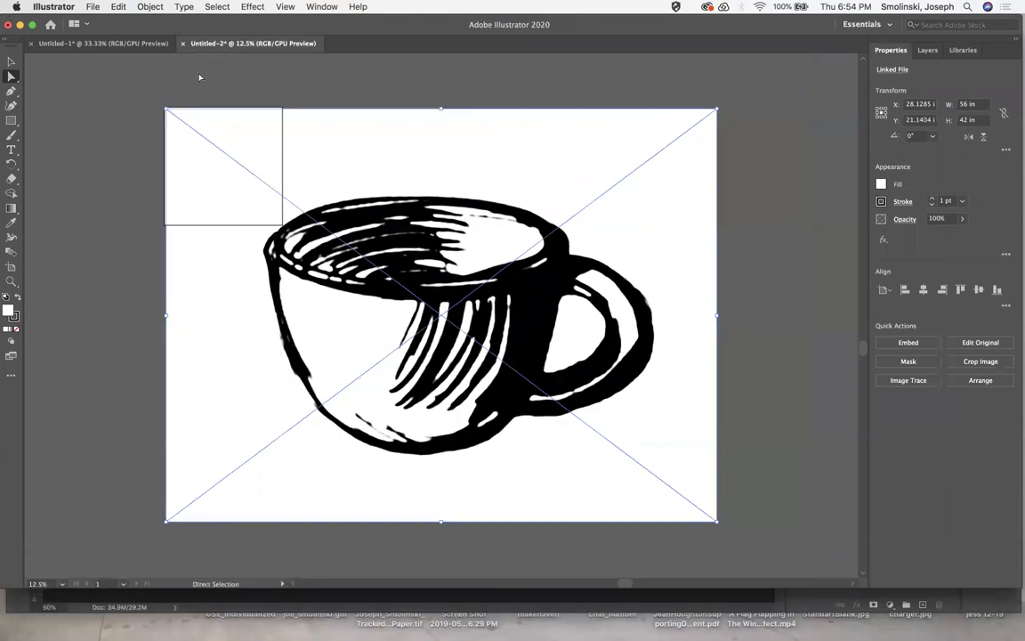
{"action": "left_click", "coordinate": [11, 61]}
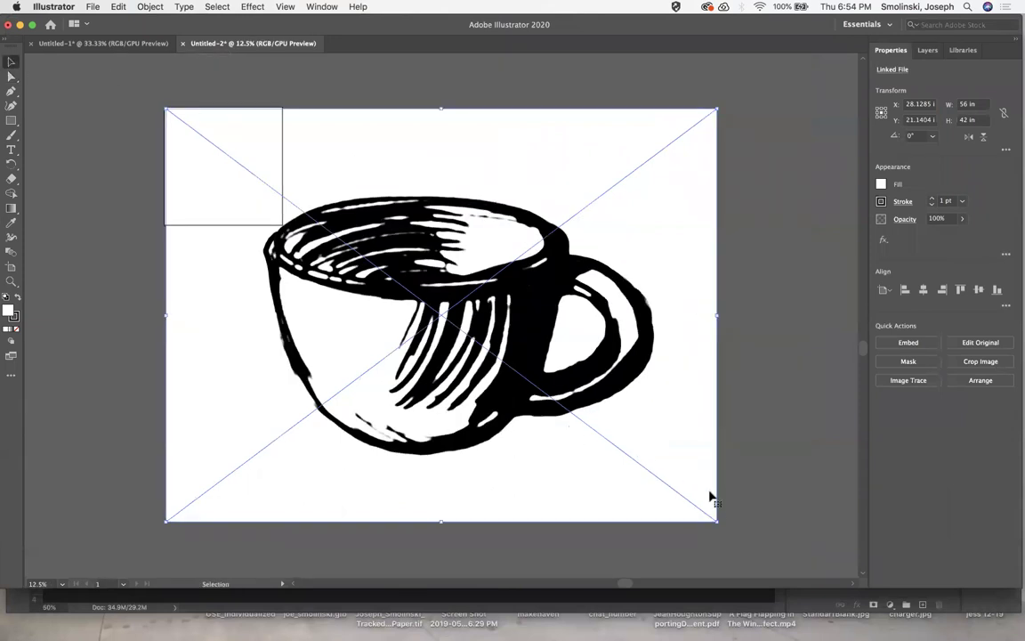
{"action": "left_click_drag", "start_coordinate": [716, 521], "coordinate": [272, 211]}
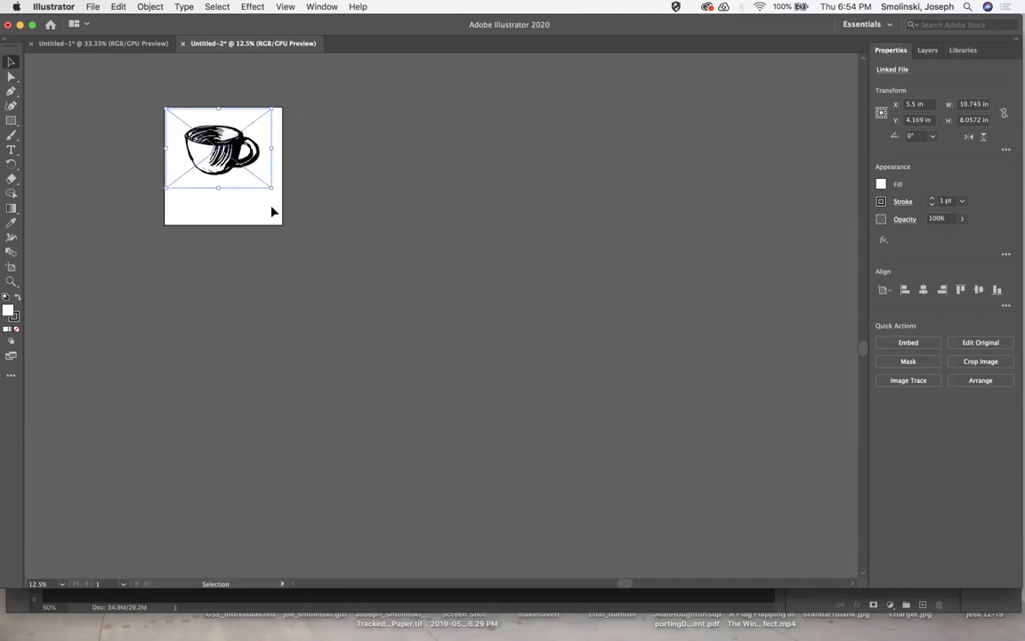
{"action": "key", "text": "super+0"}
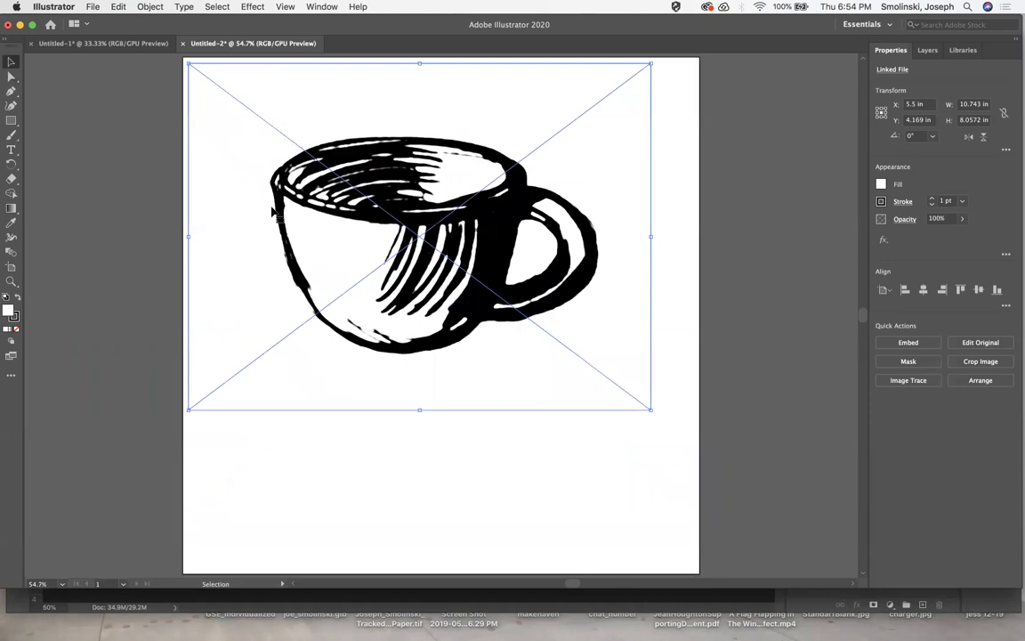
{"action": "left_click_drag", "start_coordinate": [405, 333], "coordinate": [427, 413]}
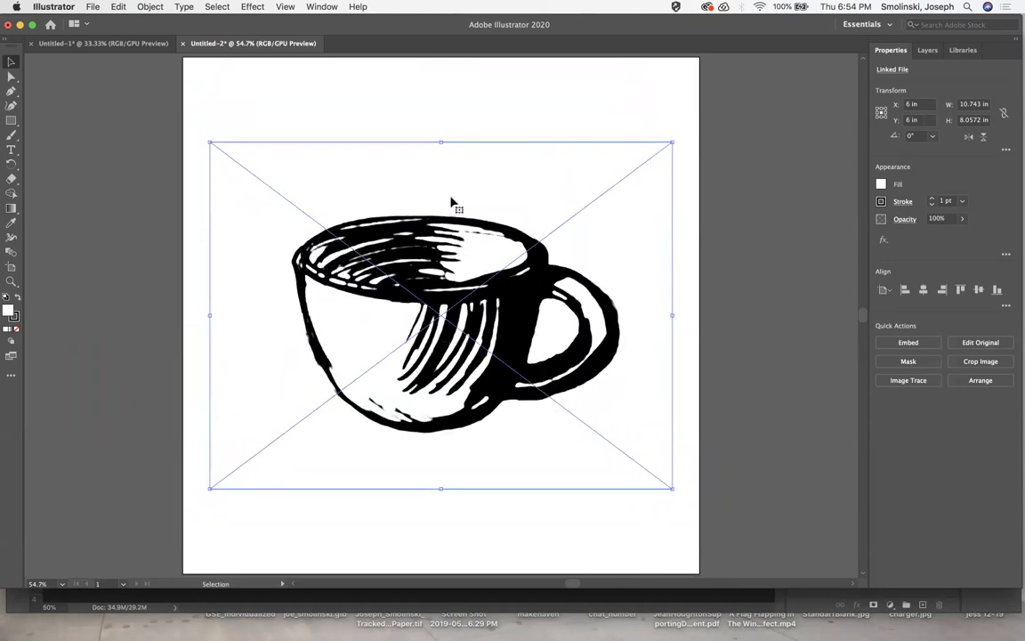
Step: Trace the cup image in Black and White mode from the Image Trace panel
{"action": "left_click", "coordinate": [322, 8]}
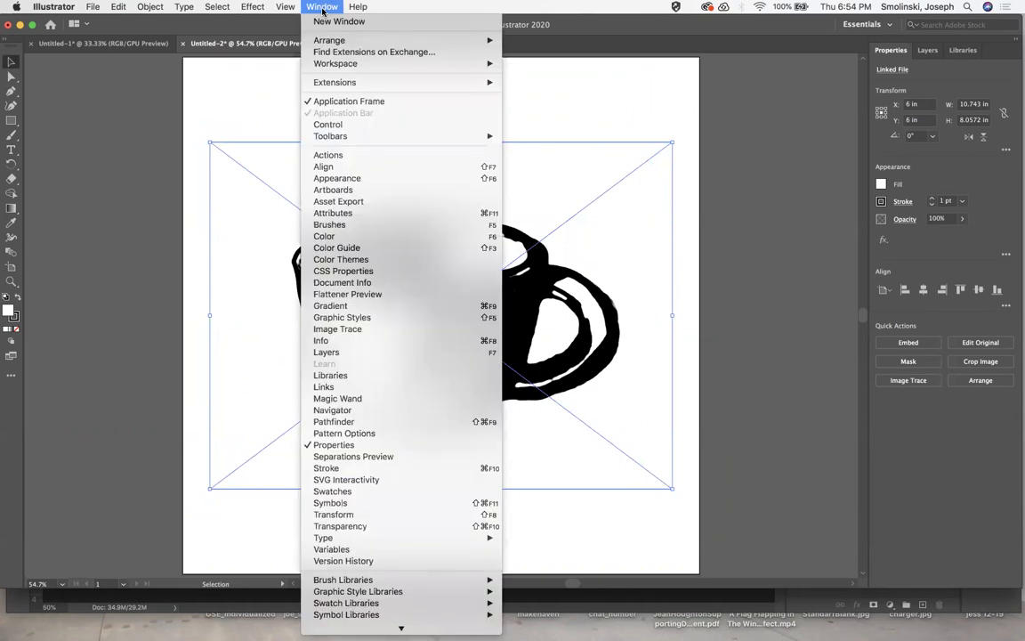
{"action": "left_click", "coordinate": [338, 329]}
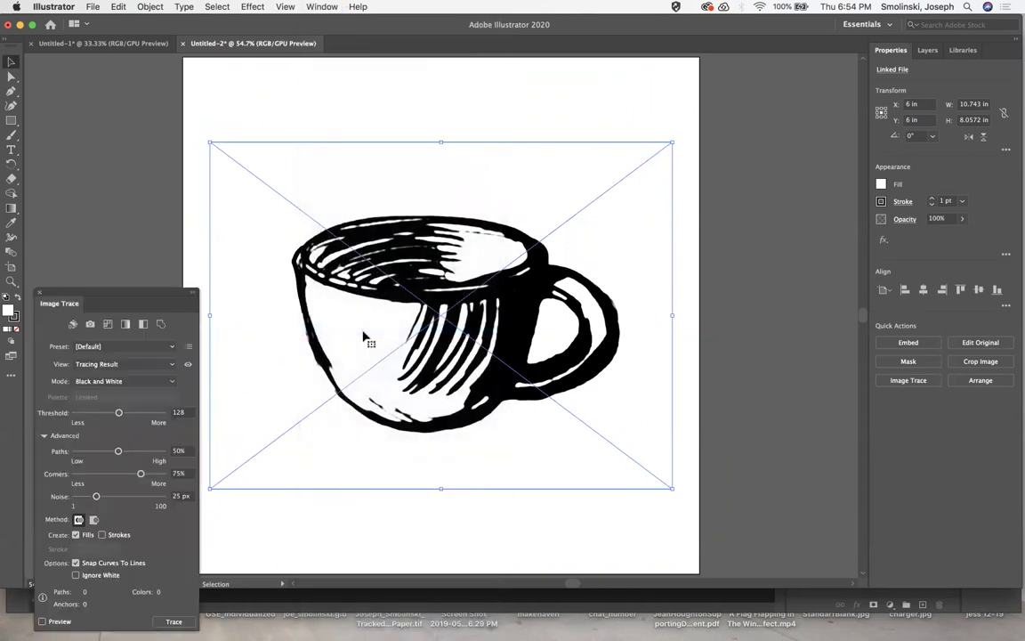
{"action": "left_click", "coordinate": [174, 621]}
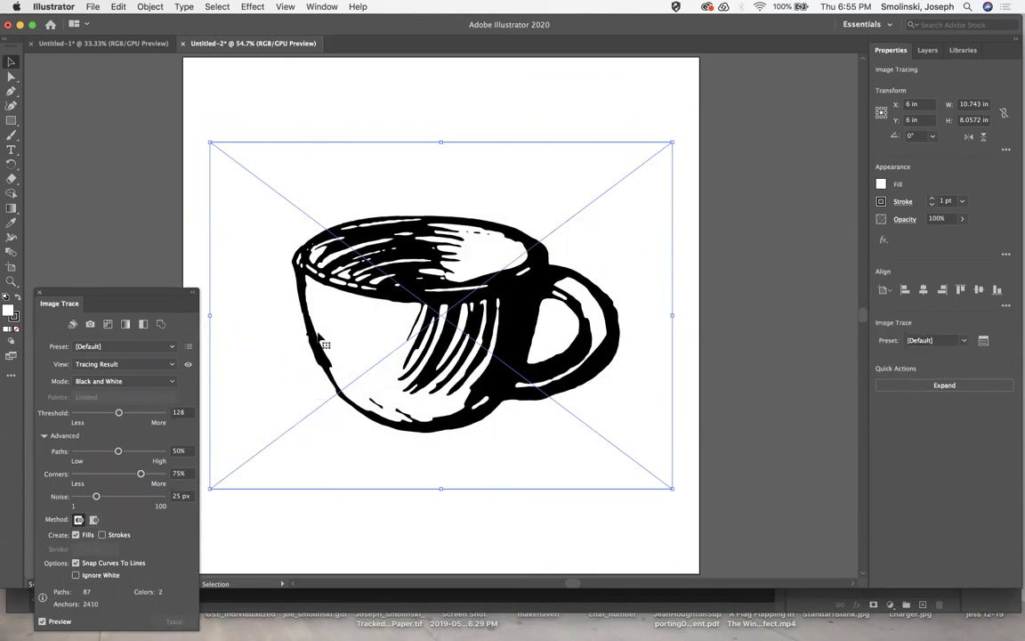
Step: Expand the trace into an editable vector group and switch to Direct Selection
{"action": "left_click", "coordinate": [147, 7]}
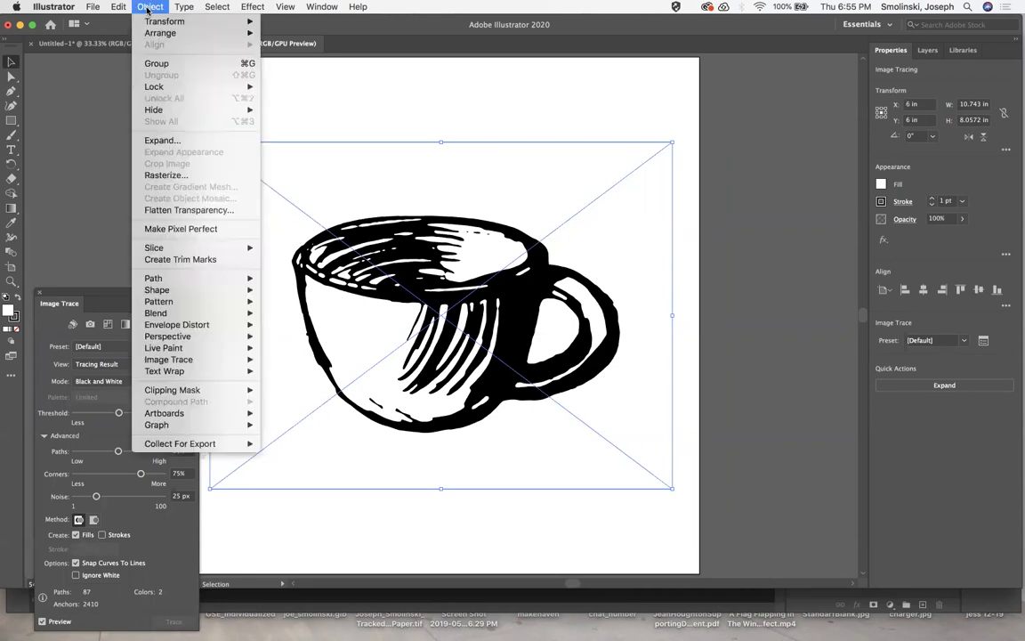
{"action": "mouse_move", "coordinate": [163, 359]}
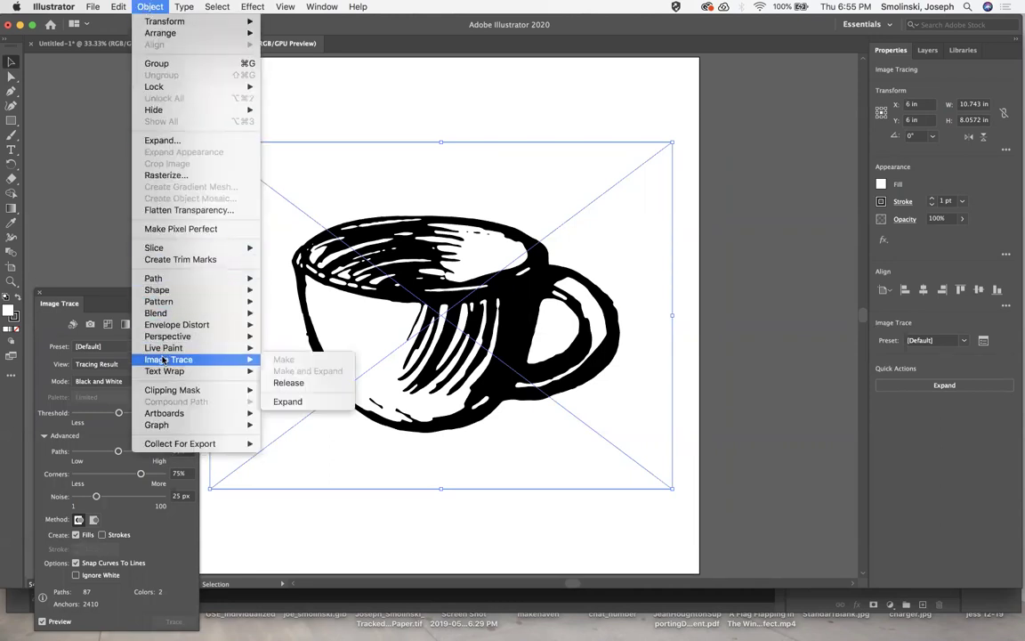
{"action": "left_click", "coordinate": [288, 401]}
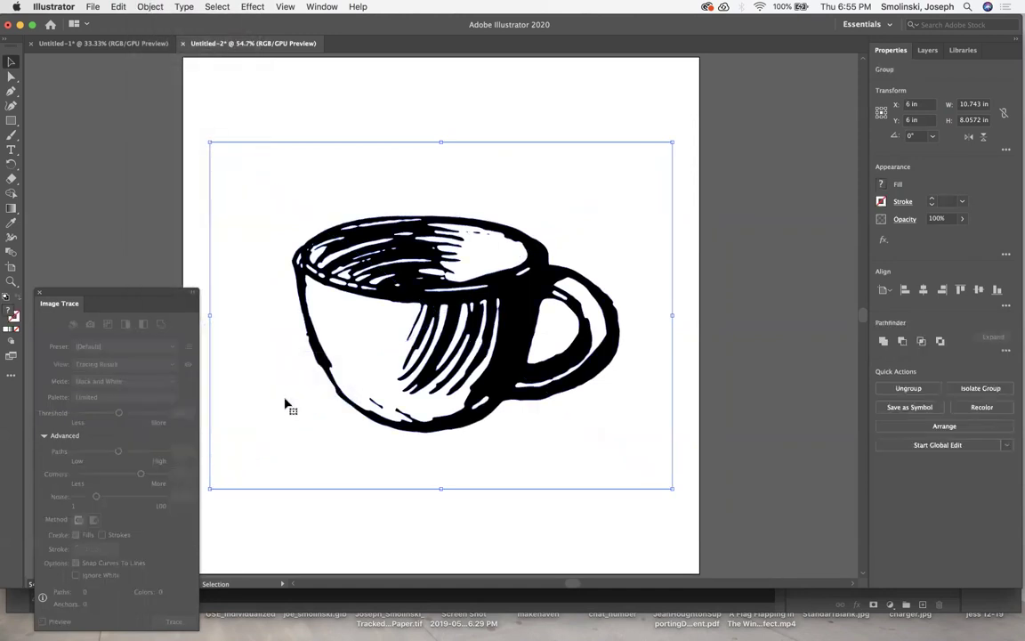
{"action": "left_click", "coordinate": [12, 77]}
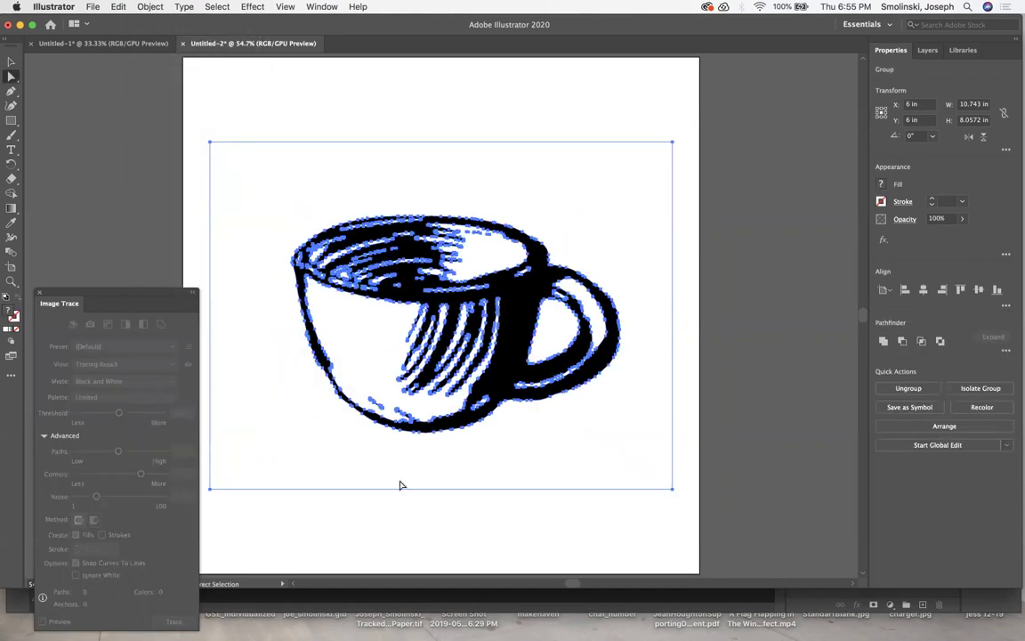
Step: Delete the white background rectangle's anchors until only the black cup paths remain
{"action": "left_click", "coordinate": [672, 491]}
{"action": "left_click", "coordinate": [671, 142]}
{"action": "key", "text": "Delete"}
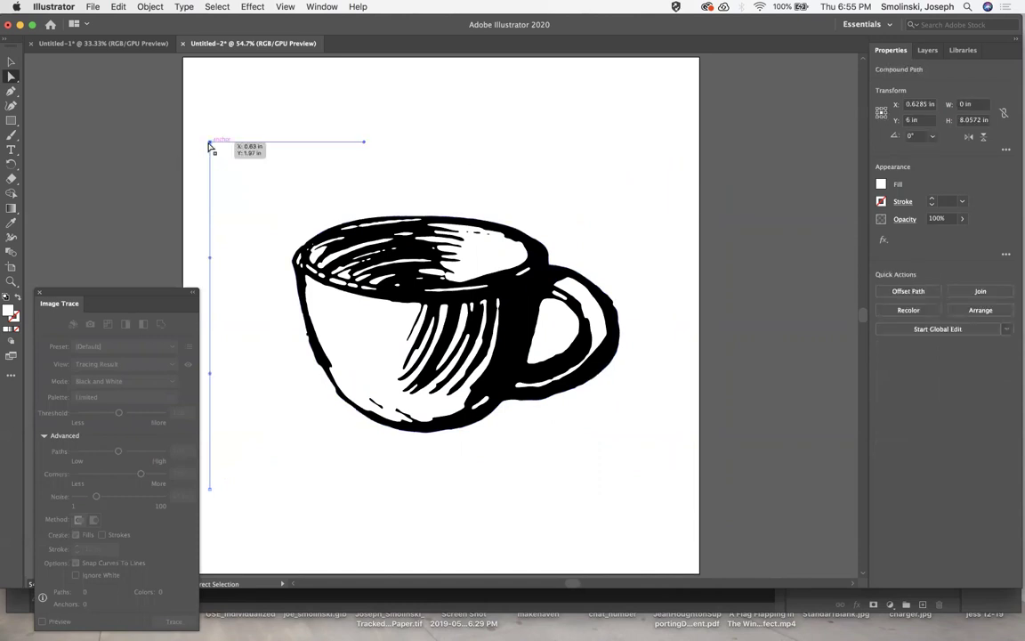
{"action": "left_click", "coordinate": [210, 141]}
{"action": "key", "text": "Delete"}
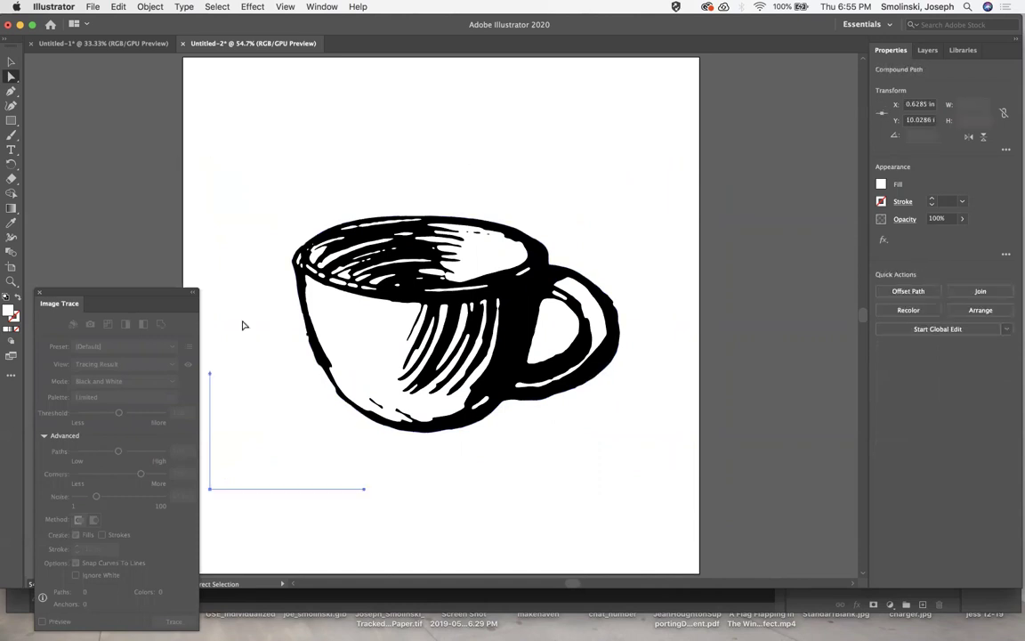
{"action": "left_click", "coordinate": [212, 488]}
{"action": "key", "text": "Delete"}
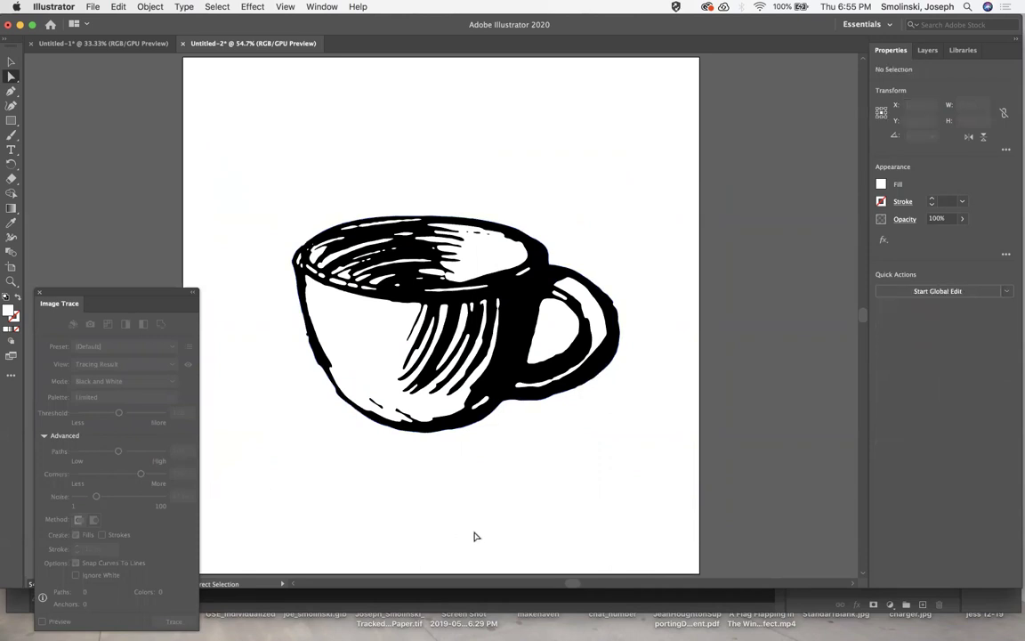
Step: Check outlines, return to filled preview at 100%, and close the Image Trace panel
{"action": "key", "text": "super+y"}
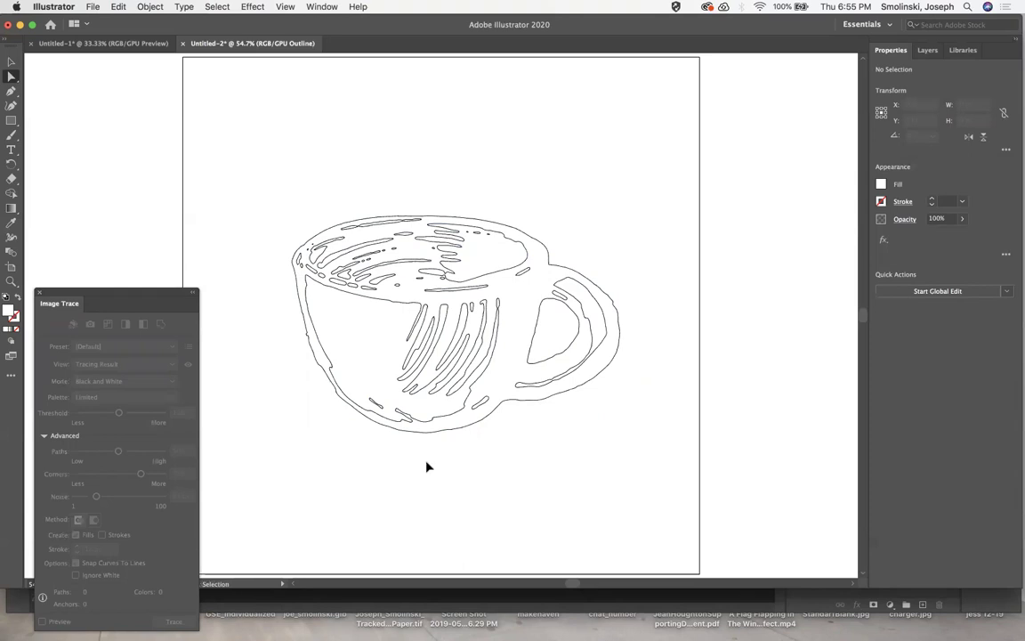
{"action": "key", "text": "super+y"}
{"action": "key", "text": "super+equal"}
{"action": "key", "text": "super+equal"}
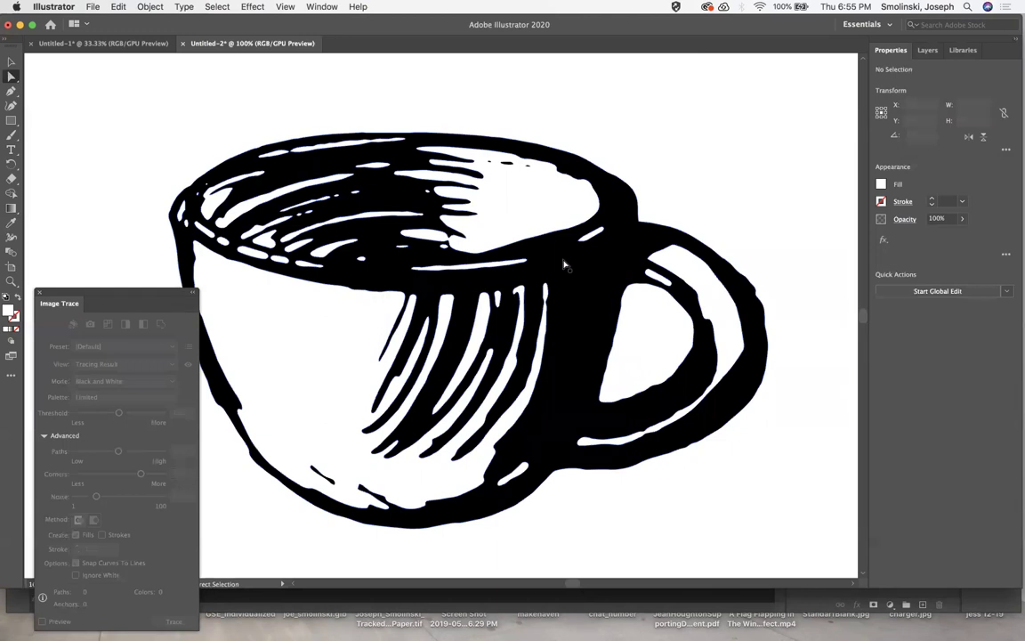
{"action": "left_click", "coordinate": [39, 295]}
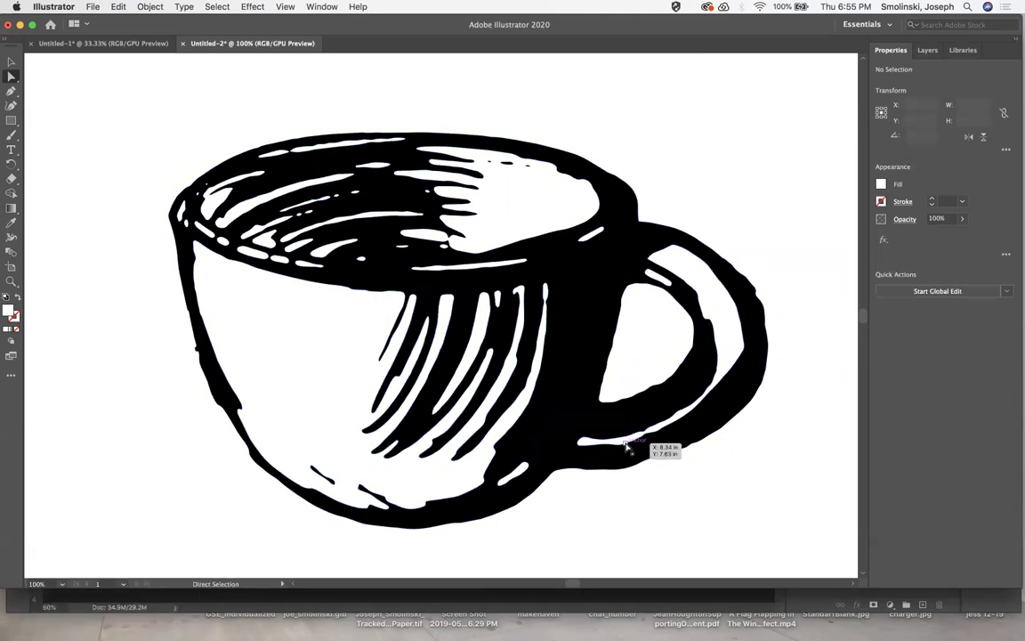